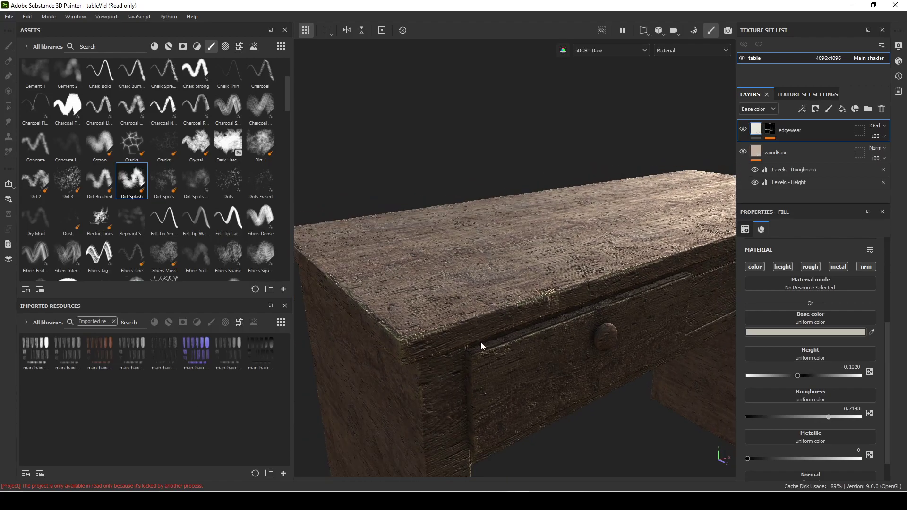
Add a fill layer above the edgewear layer and sample its base color from the edgewear layer's swatch.
right_click_drag(480, 361, 648, 376, "alt")
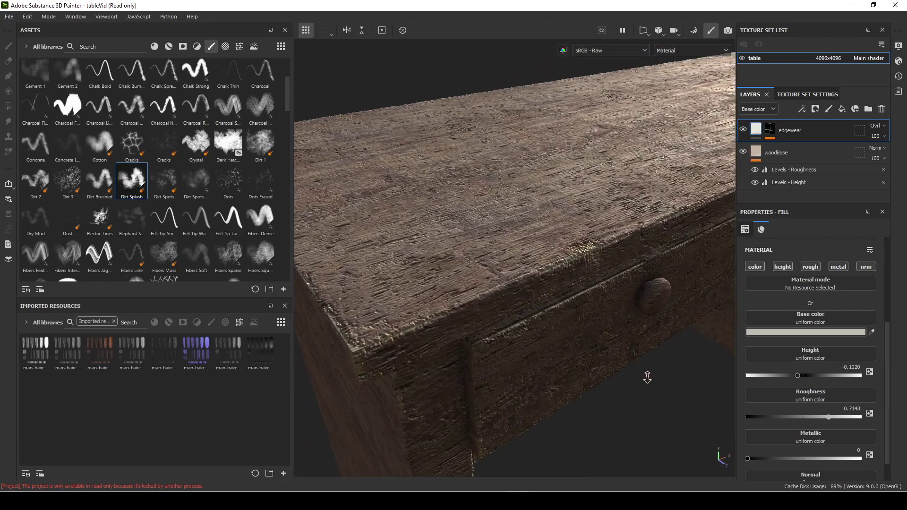
left_click_drag(648, 377, 572, 333, "alt")
middle_click_drag(572, 334, 571, 351, "alt")
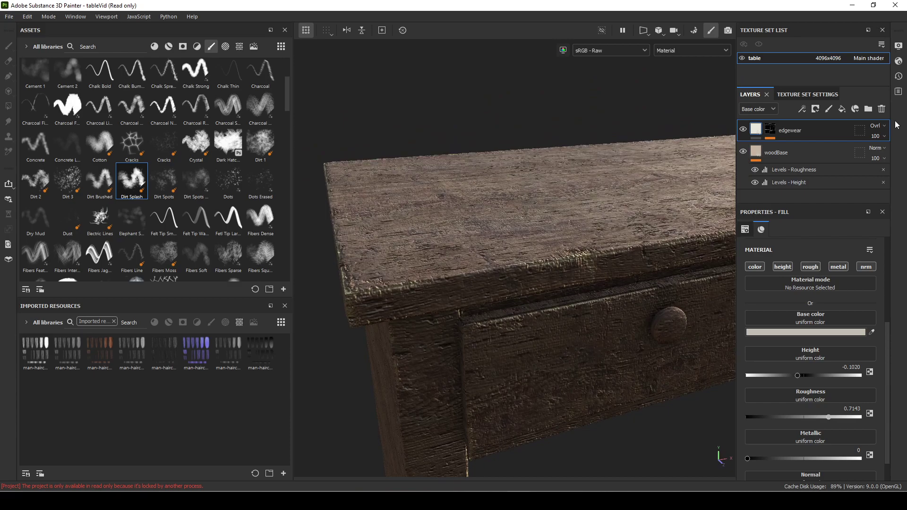
left_click(842, 110)
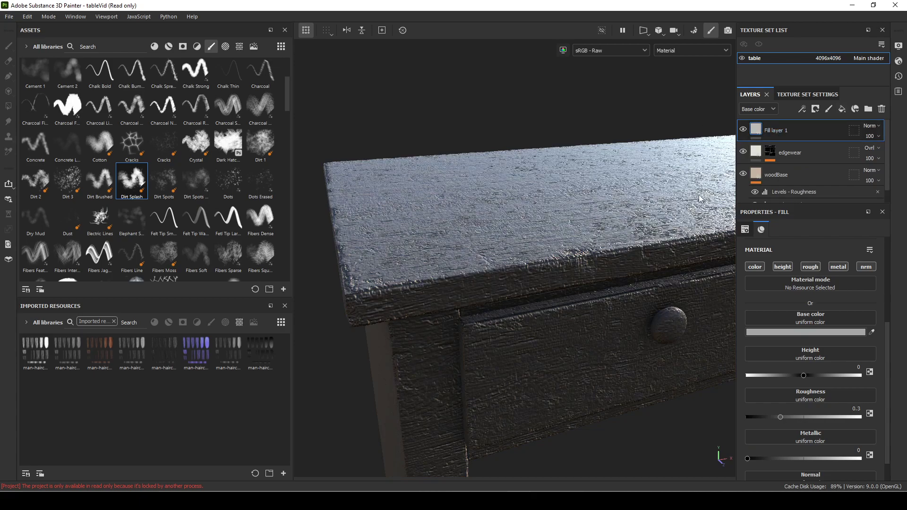
left_click_drag(494, 283, 548, 307, "alt")
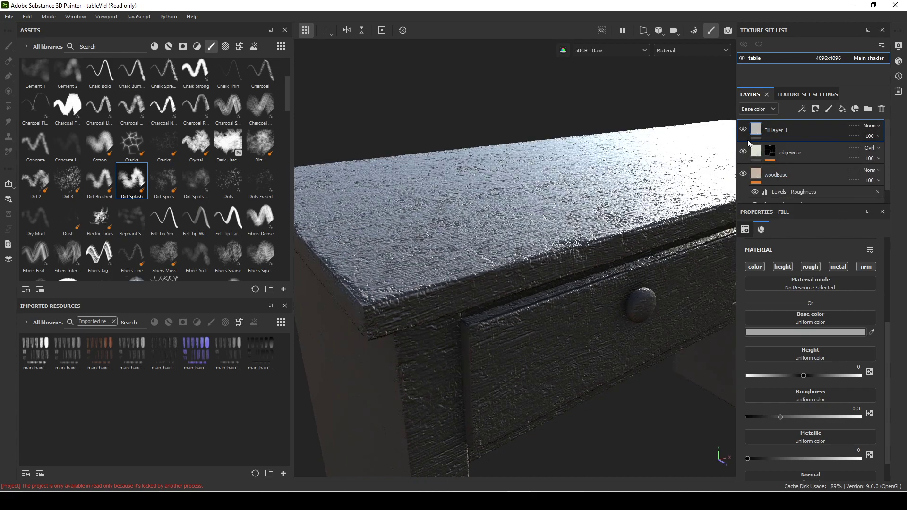
left_click(871, 333)
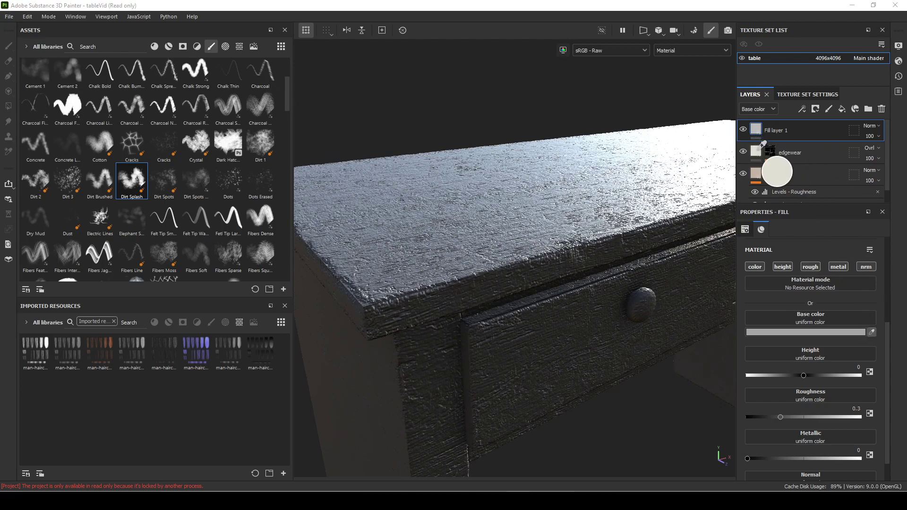
left_click(761, 150)
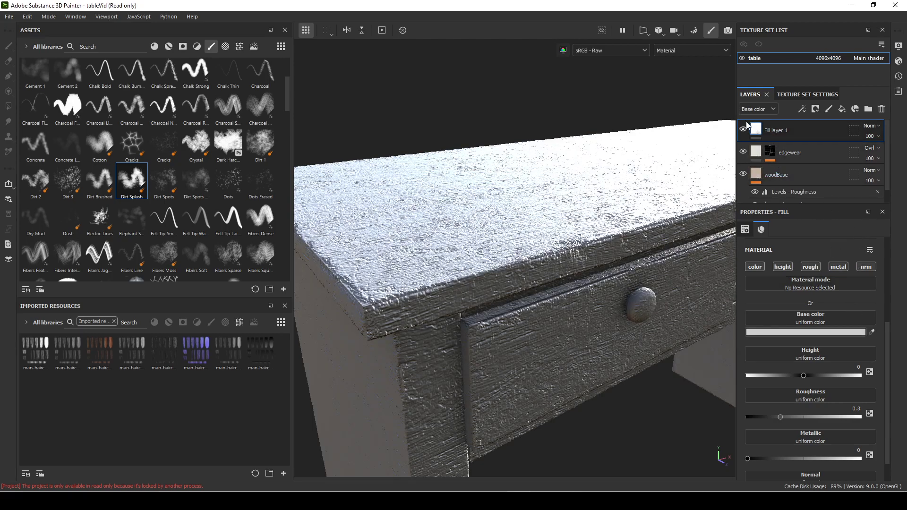
Set the new fill layer's roughness to 0.9020 and its height to -0.1429.
left_click_drag(784, 419, 880, 414)
scroll(803, 360, "down", 2)
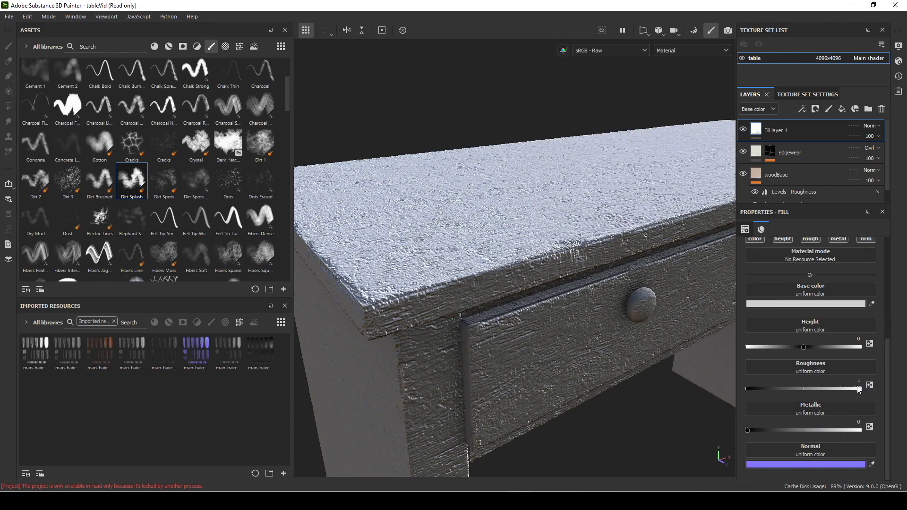
left_click_drag(859, 389, 858, 393)
left_click_drag(806, 347, 795, 349)
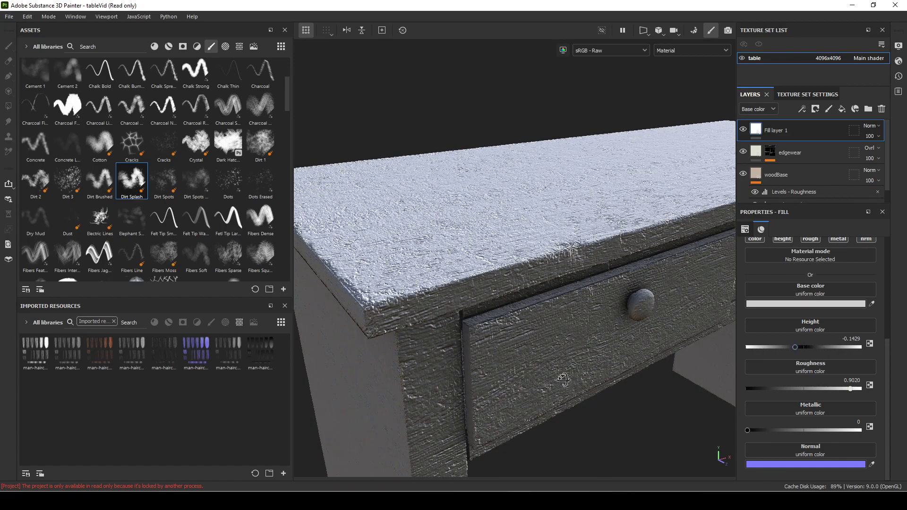
Rename the new fill layer as scratches.
left_click_drag(563, 379, 499, 361, "alt")
middle_click_drag(499, 361, 511, 372, "alt")
right_click_drag(511, 372, 559, 364, "alt")
left_click_drag(559, 364, 581, 352, "alt")
double_click(784, 129)
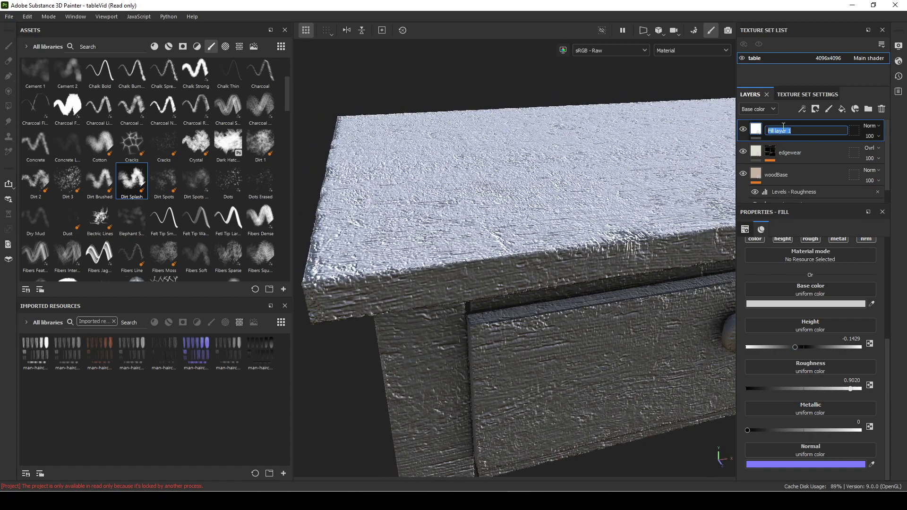
type("scratches")
key("Return")
Try base color DADDBC on the scratches layer, and undo the color change.
left_click(811, 305)
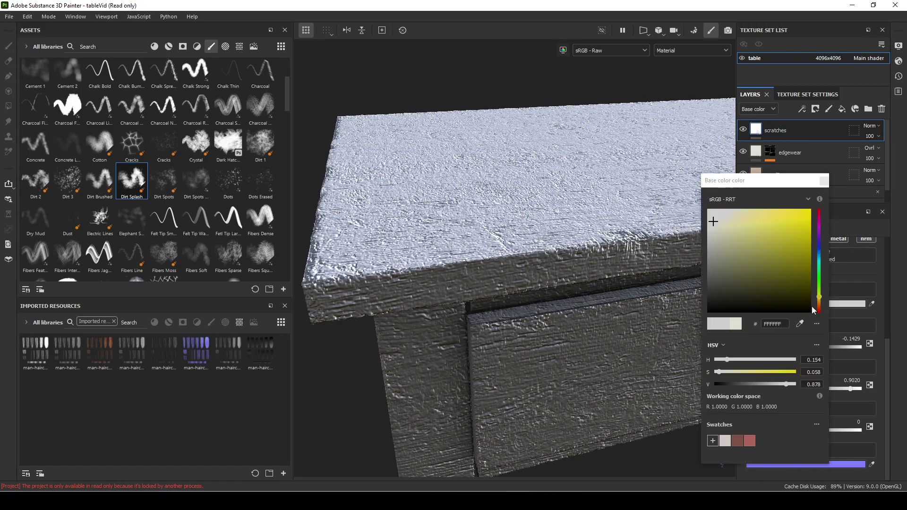
left_click(714, 231)
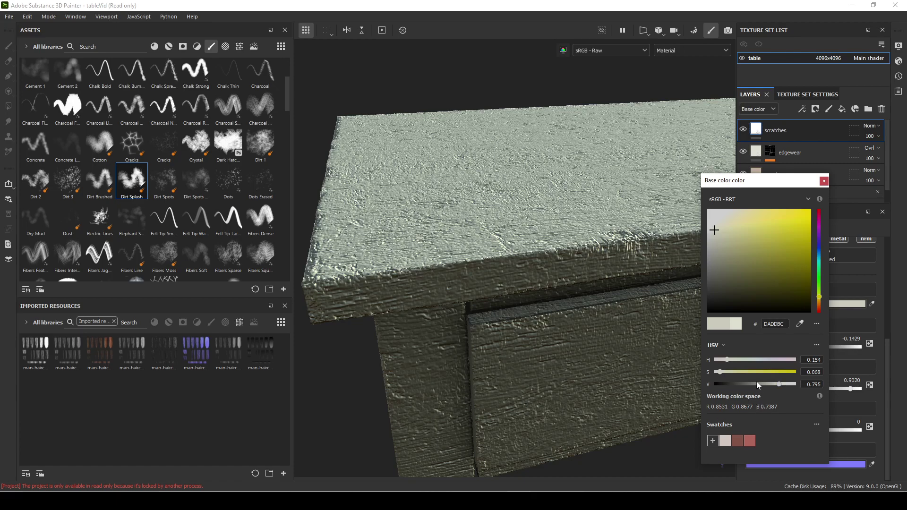
key("ctrl+z")
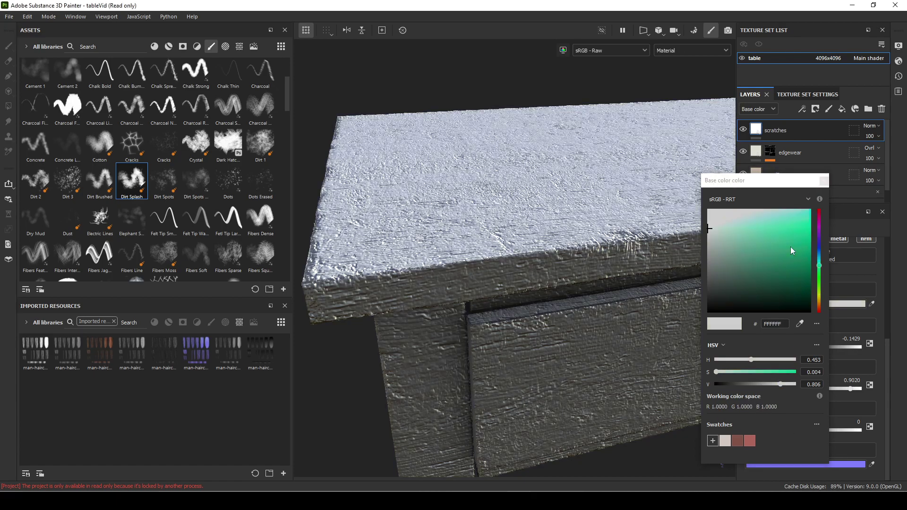
left_click(824, 180)
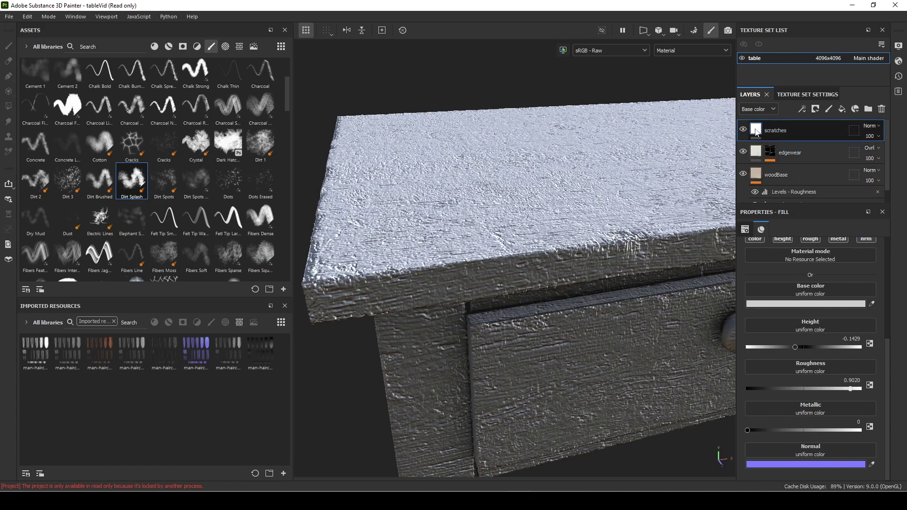
Set the scratches layer's base color blending mode to Overlay.
left_click(873, 126)
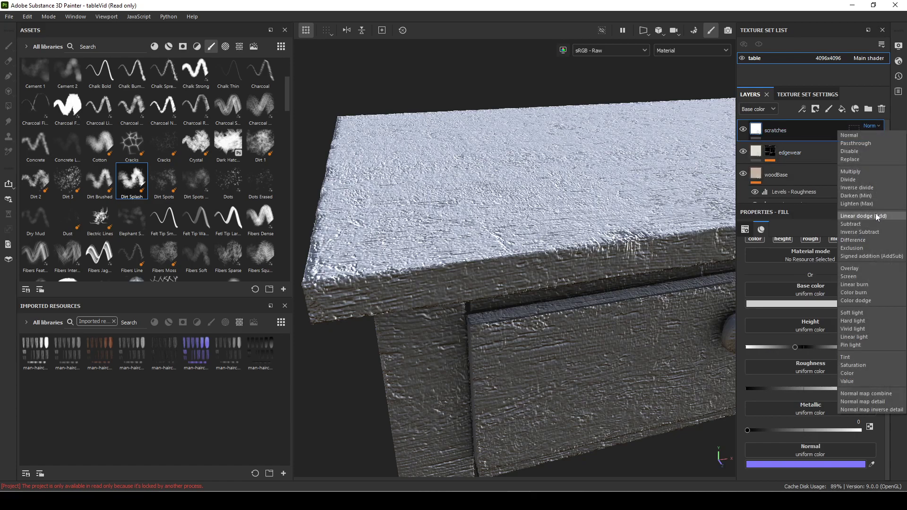
left_click(871, 268)
left_click_drag(523, 316, 362, 334, "alt")
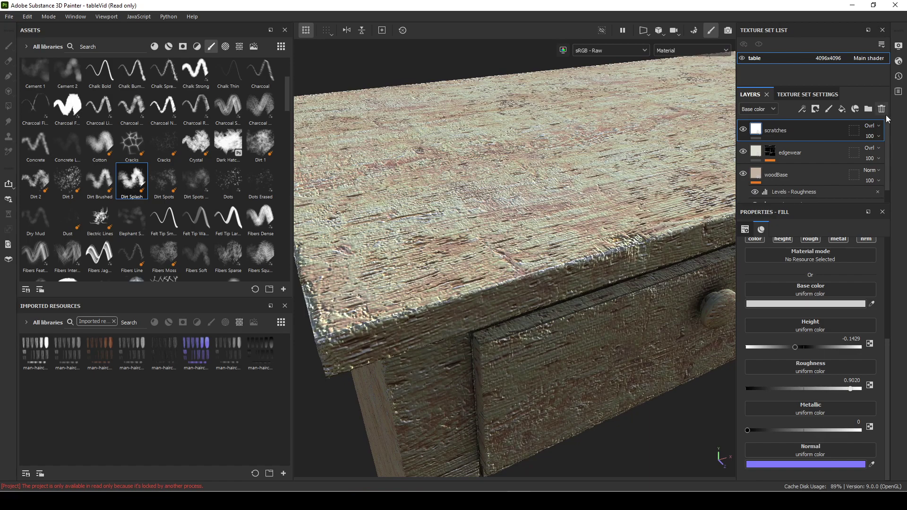
Try the Screen blending mode on the scratches layer, and switch it back to Overlay.
left_click(875, 126)
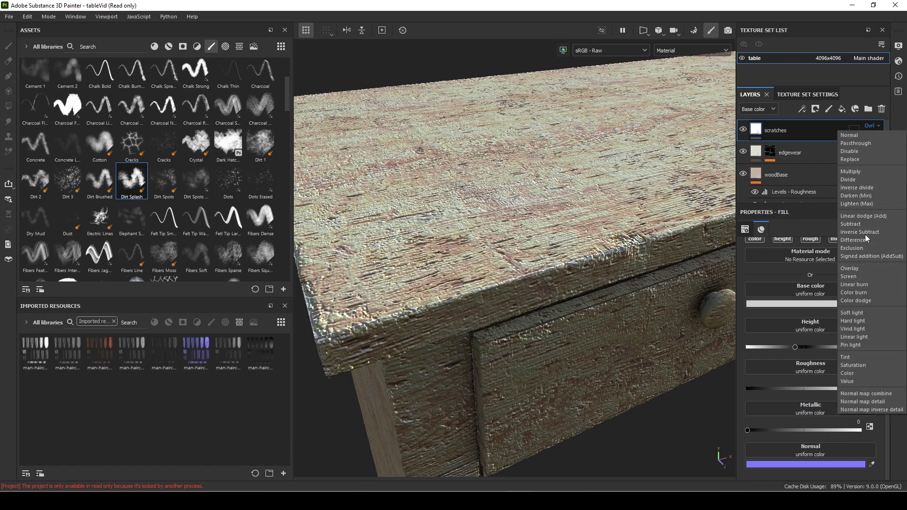
left_click(864, 276)
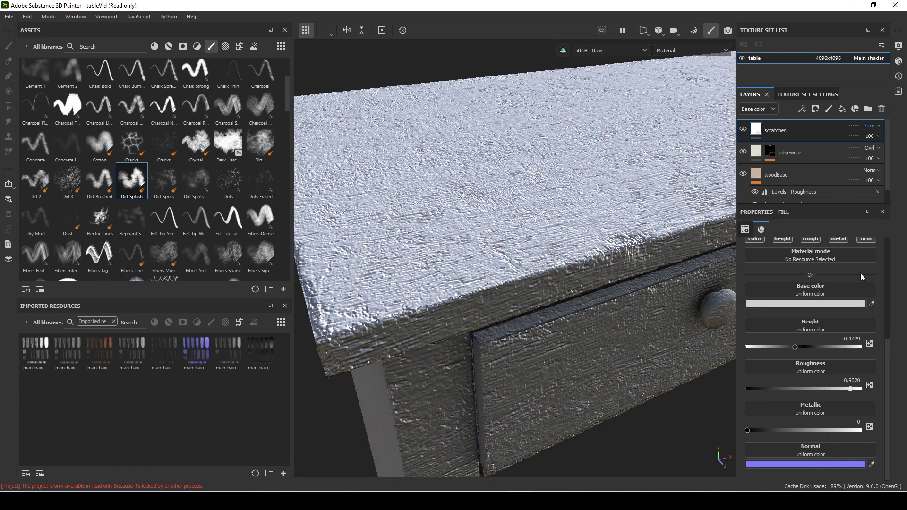
left_click(877, 128)
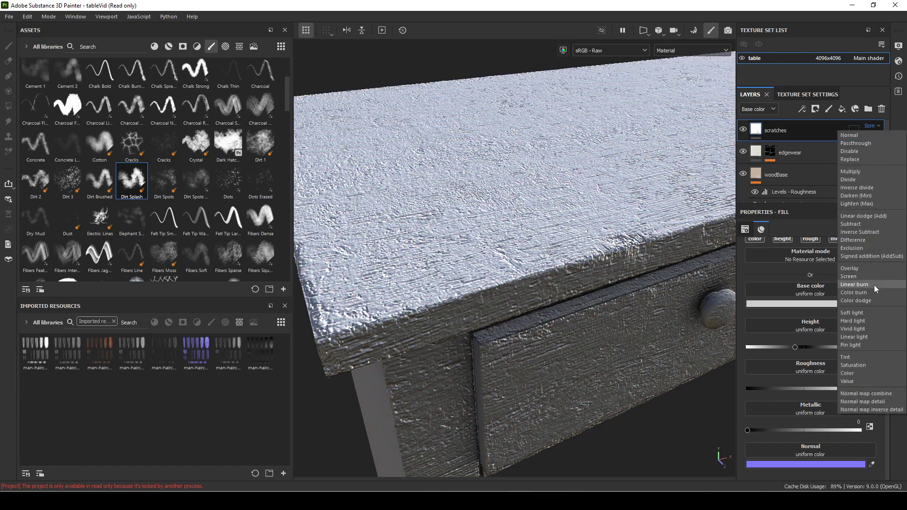
left_click(861, 268)
left_click_drag(612, 290, 628, 271, "alt")
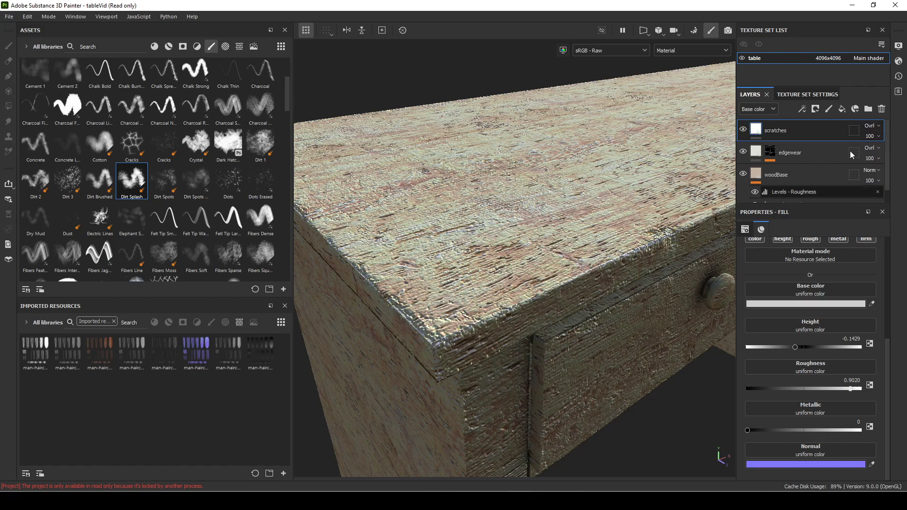
Add a black mask to the scratches layer and add a fill effect to that mask.
right_click(760, 135)
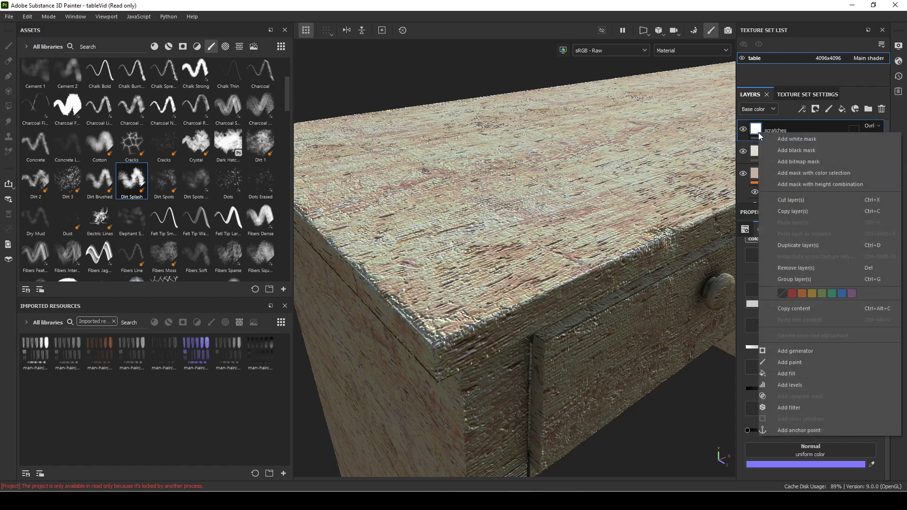
left_click(798, 149)
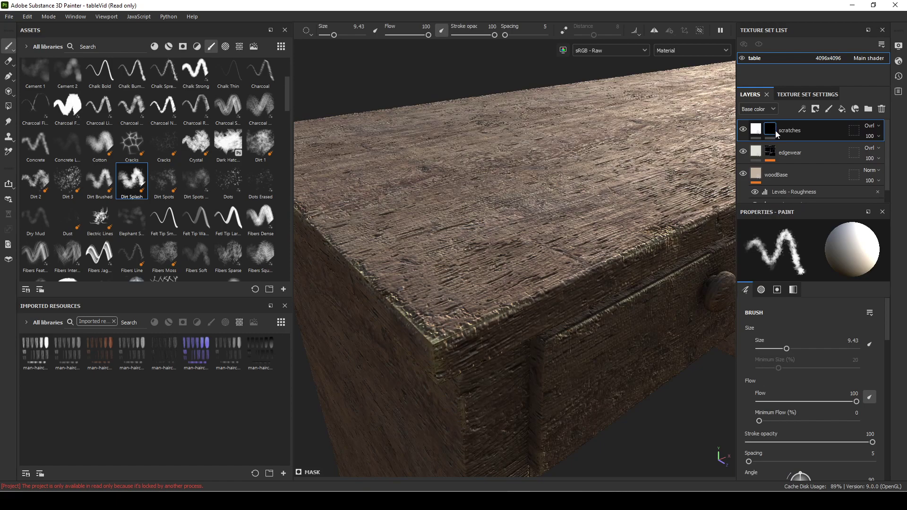
mouse_move(777, 134)
right_click(770, 128)
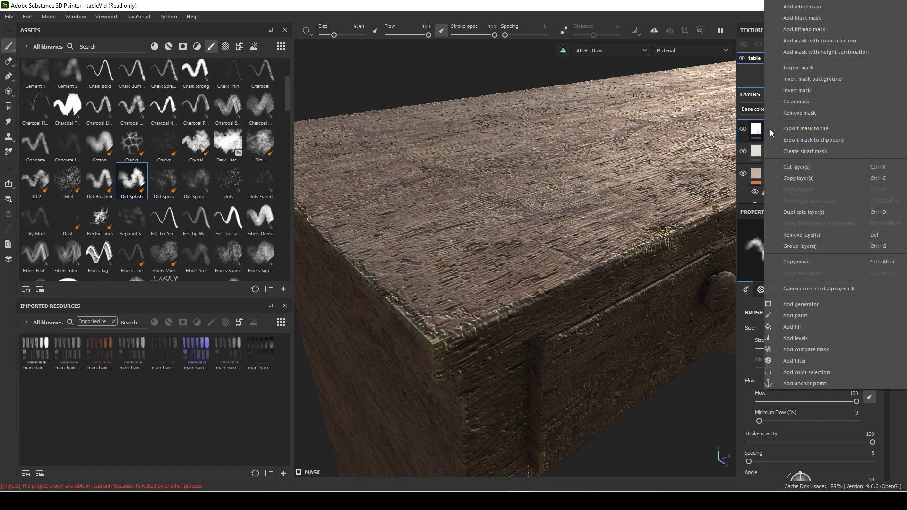
left_click(806, 326)
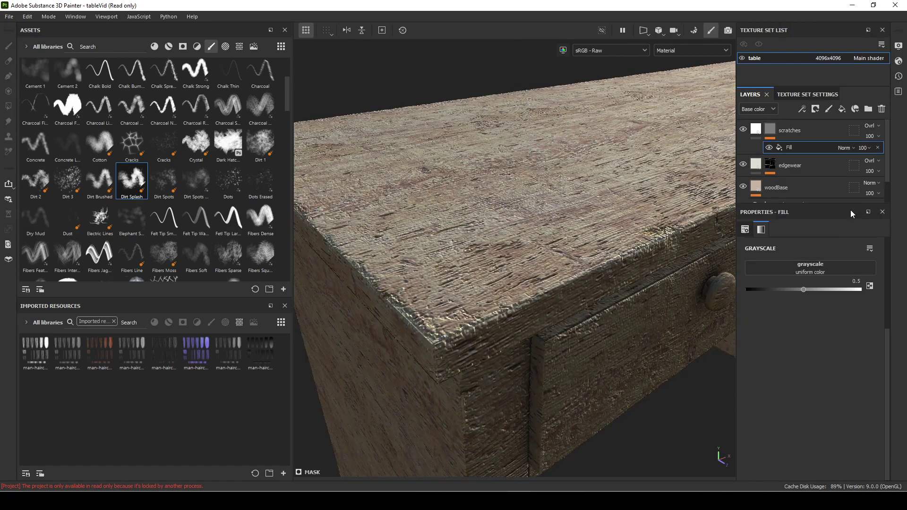
Search the grayscale resources for "scratches" and assign Grunge Scratches Rough to the mask's fill.
left_click(805, 269)
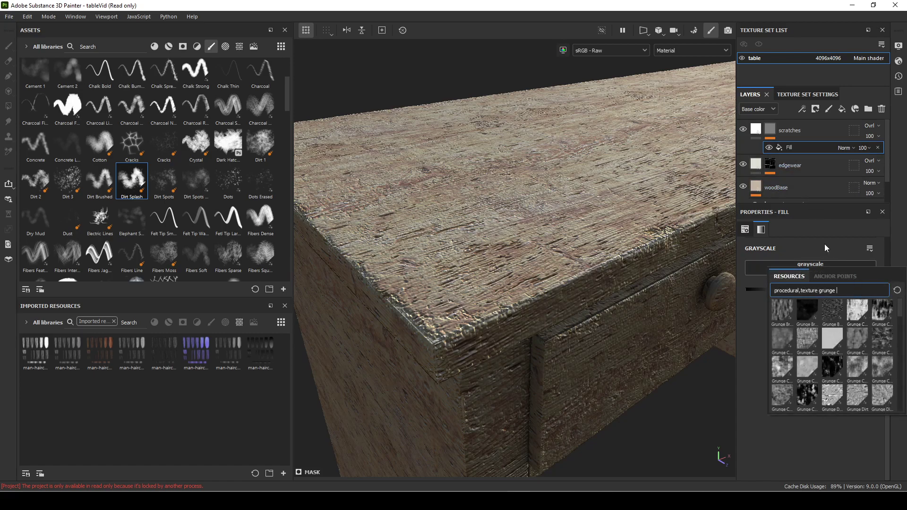
key("BackSpace")
key("BackSpace")
key("BackSpace")
key("BackSpace")
key("BackSpace")
key("BackSpace")
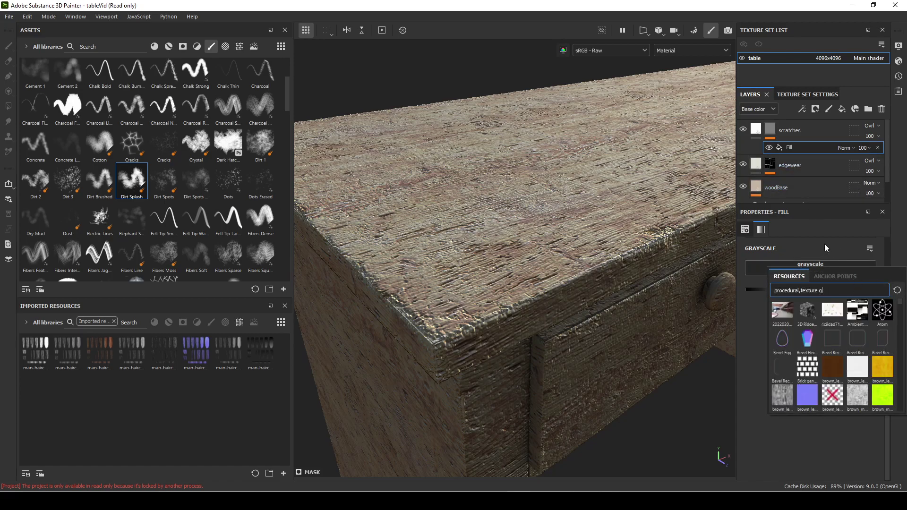
type("sc")
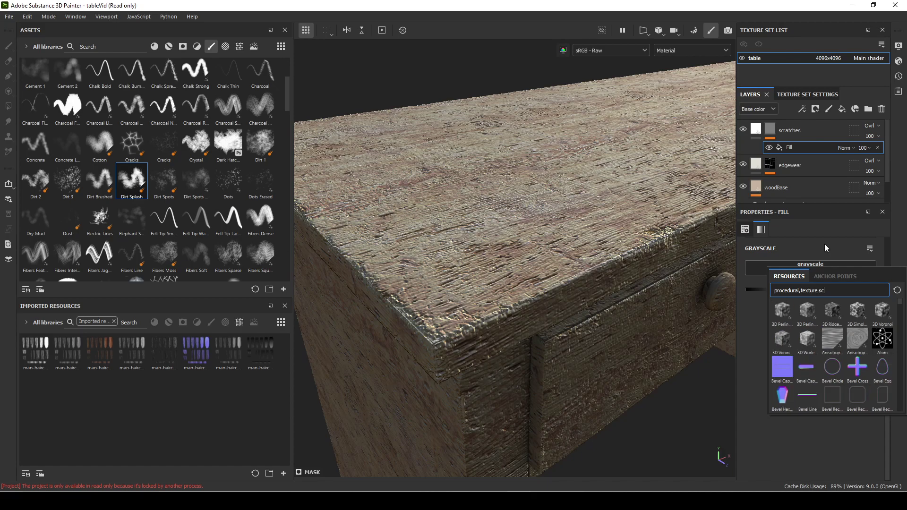
type("rat")
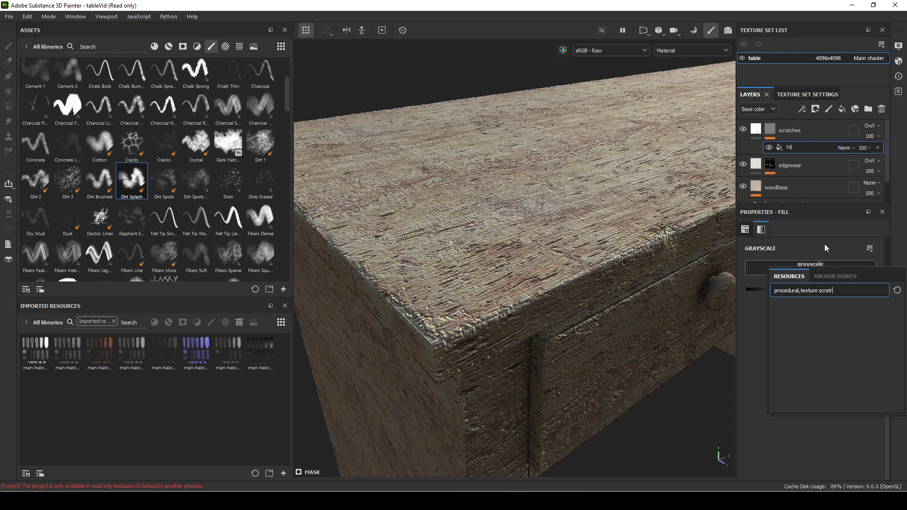
type("ches")
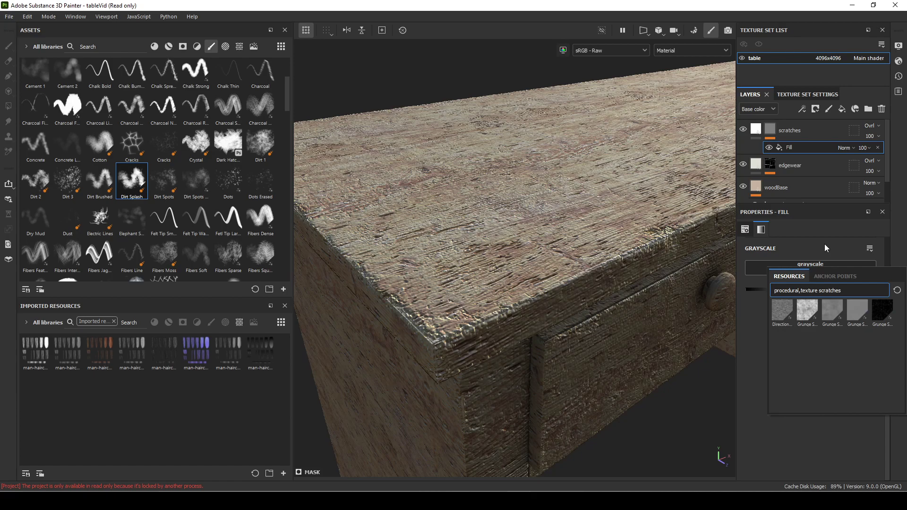
mouse_move(885, 311)
left_click(885, 311)
Examine the size and distribution of the scratches on the tabletop, side and drawer front.
left_click_drag(532, 269, 690, 411, "alt")
middle_click_drag(511, 175, 688, 315, "alt")
right_click_drag(597, 293, 560, 243, "alt")
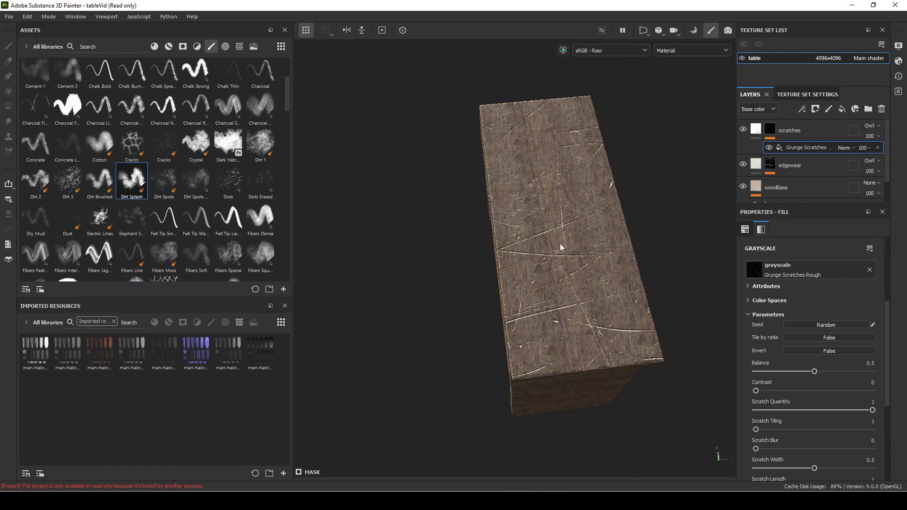
left_click_drag(560, 242, 475, 269, "alt")
right_click_drag(475, 269, 495, 311, "alt")
middle_click_drag(495, 311, 531, 351, "alt")
left_click_drag(530, 351, 569, 309, "alt")
middle_click_drag(569, 310, 584, 269, "alt")
left_click_drag(584, 270, 610, 265, "alt")
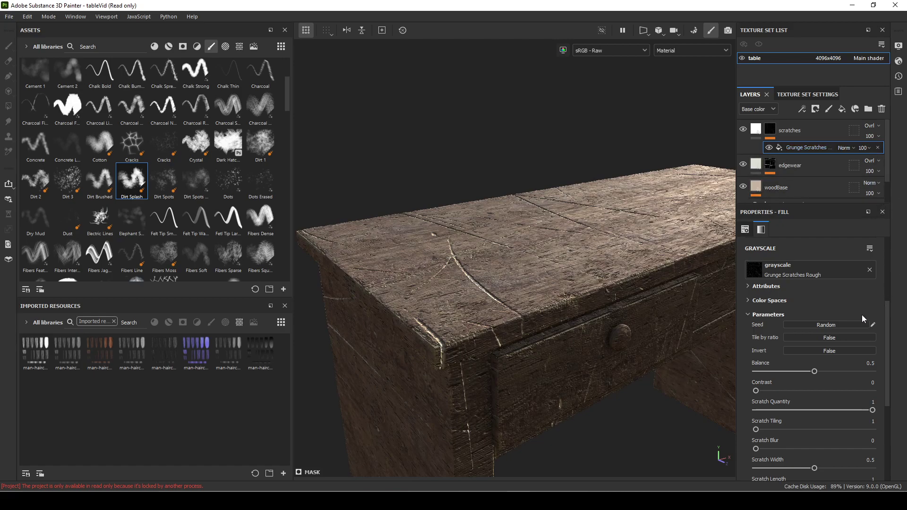
Set the UV tiling of the Grunge Scratches Rough fill to 10.62 and inspect the scratches up close.
scroll(847, 376, "down", 2)
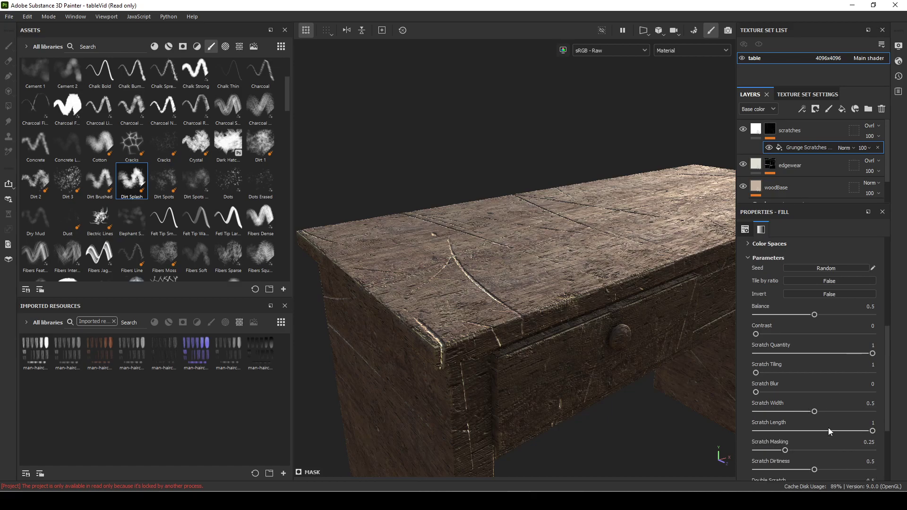
scroll(801, 342, "up", 2)
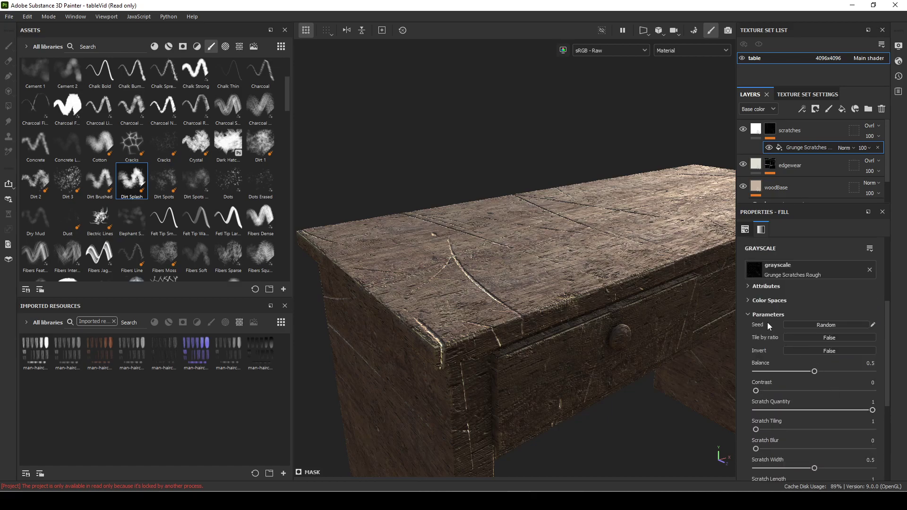
scroll(767, 322, "up", 4)
scroll(800, 374, "up", 1)
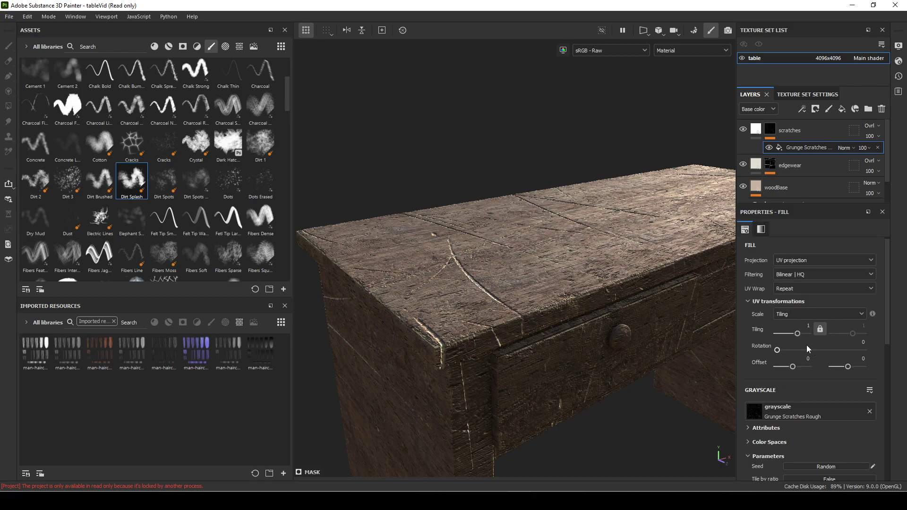
left_click_drag(798, 336, 805, 336)
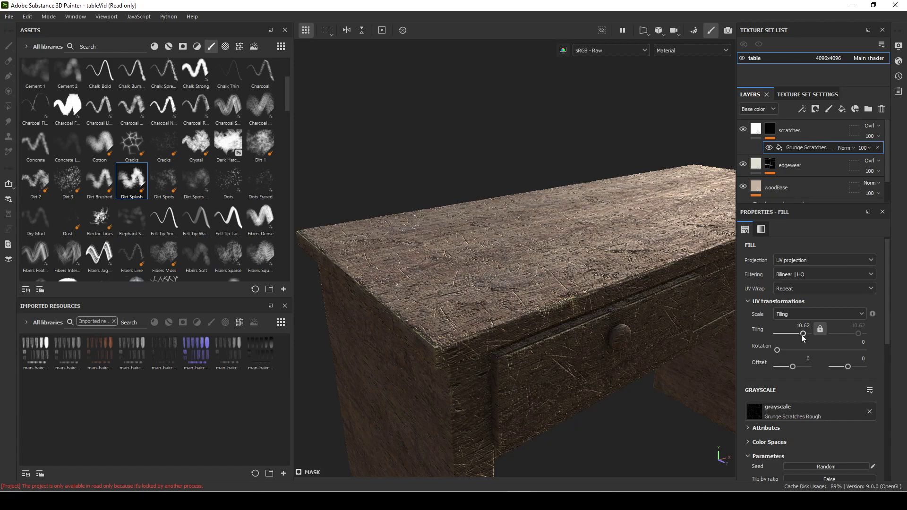
left_click_drag(533, 357, 617, 364, "alt")
scroll(617, 364, "up", 2)
middle_click_drag(617, 364, 511, 369, "alt")
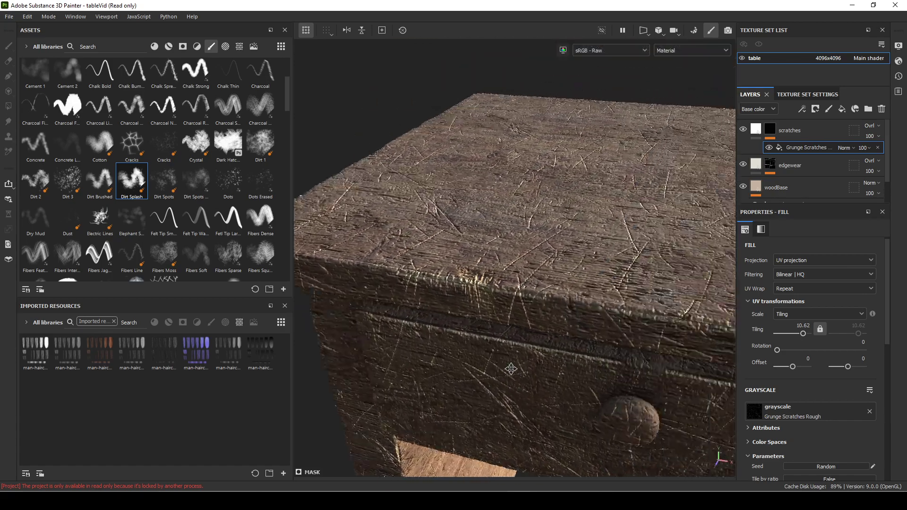
Set the UV tiling of the Grunge Scratches Rough fill to 11 and inspect the scratches on the tabletop and drawer front.
left_click_drag(511, 369, 576, 382, "alt")
left_click(807, 328)
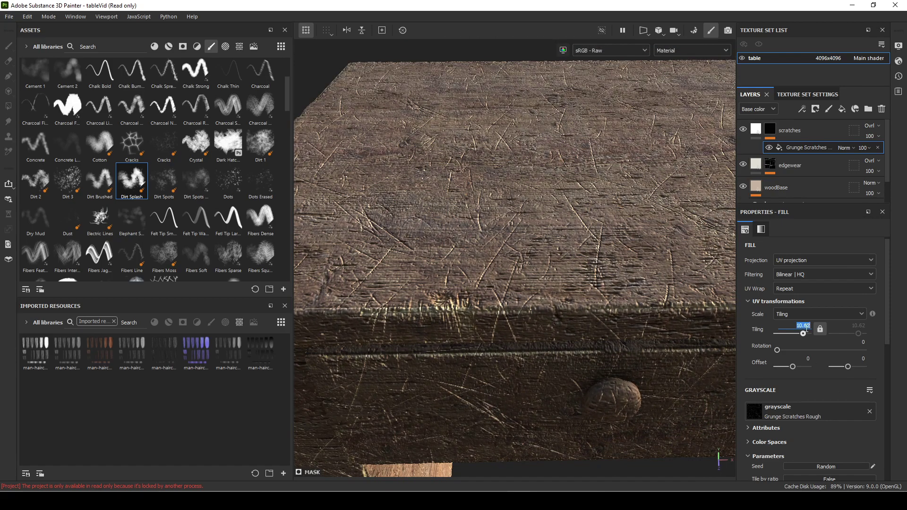
type("11")
key("Return")
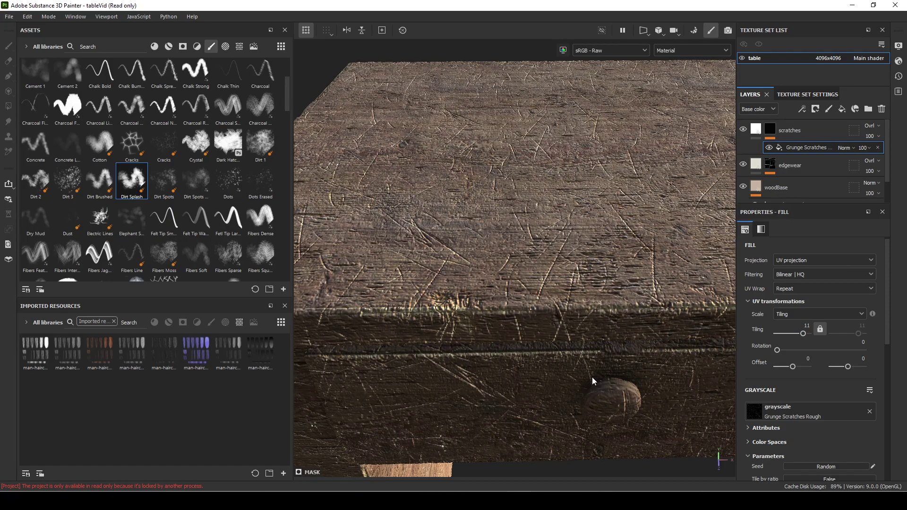
left_click_drag(593, 377, 492, 344, "alt")
right_click(491, 345)
left_click(690, 308)
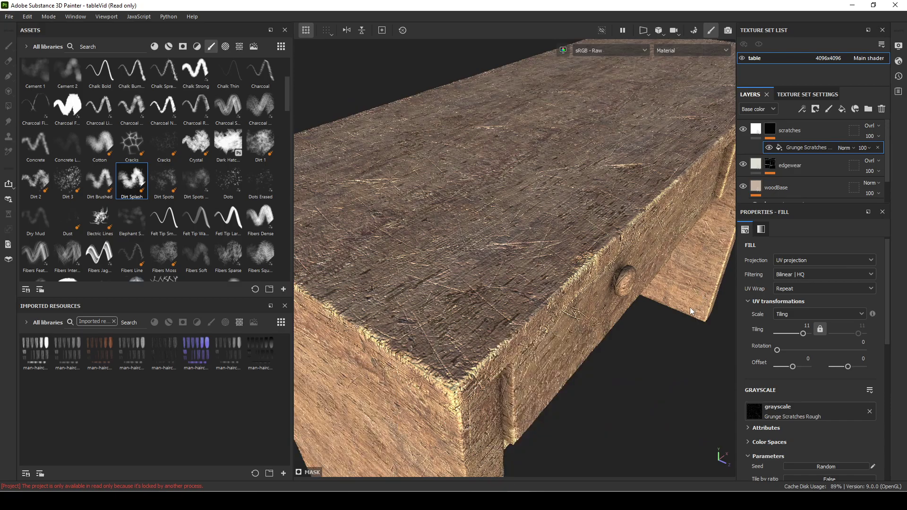
right_click_drag(632, 355, 648, 342, "shift")
middle_click_drag(572, 285, 602, 350, "alt")
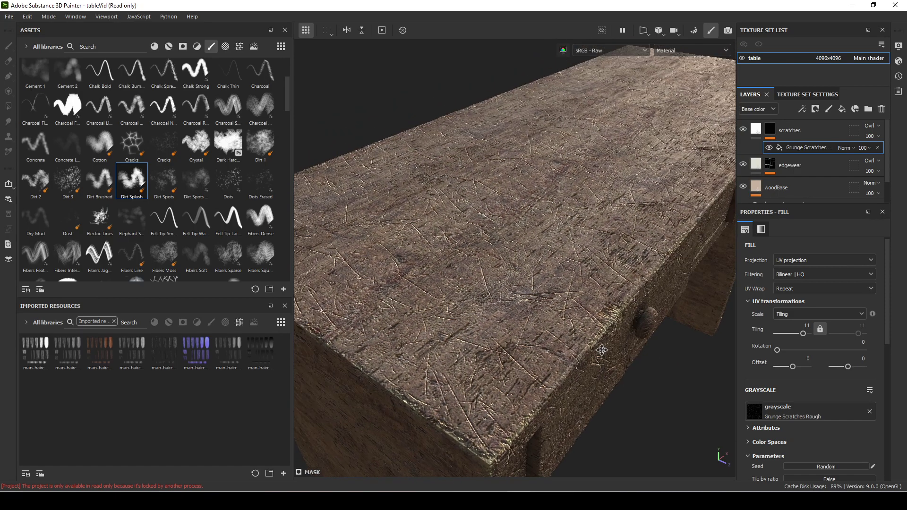
left_click_drag(602, 350, 548, 356, "alt")
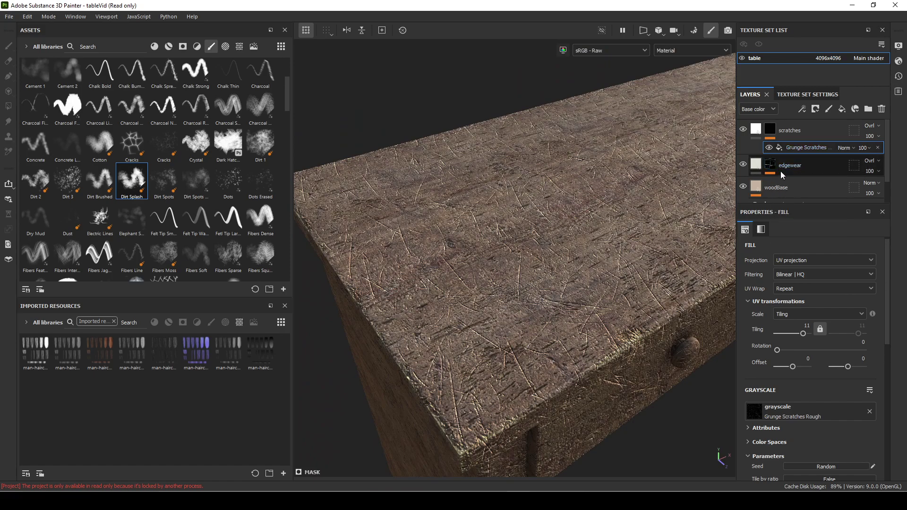
Add a second fill effect above Grunge Scratches Rough in the scratches layer's mask.
right_click(807, 146)
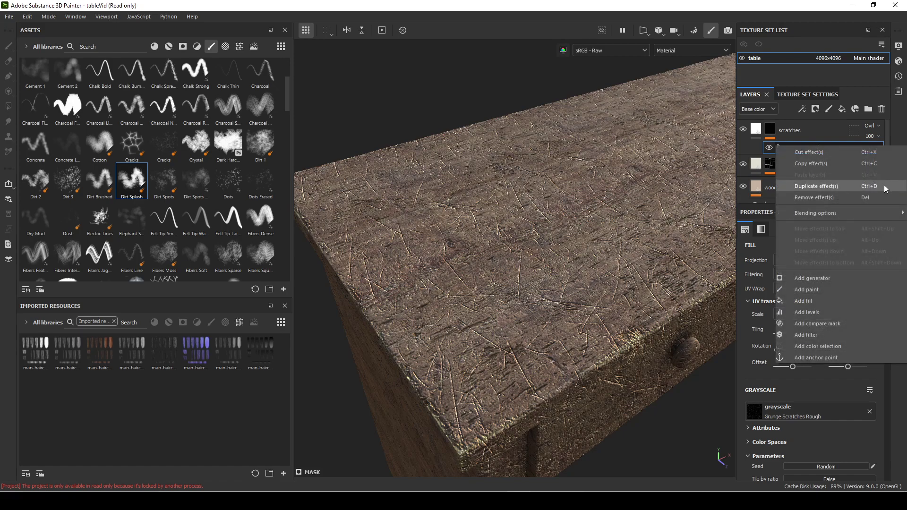
left_click(805, 7)
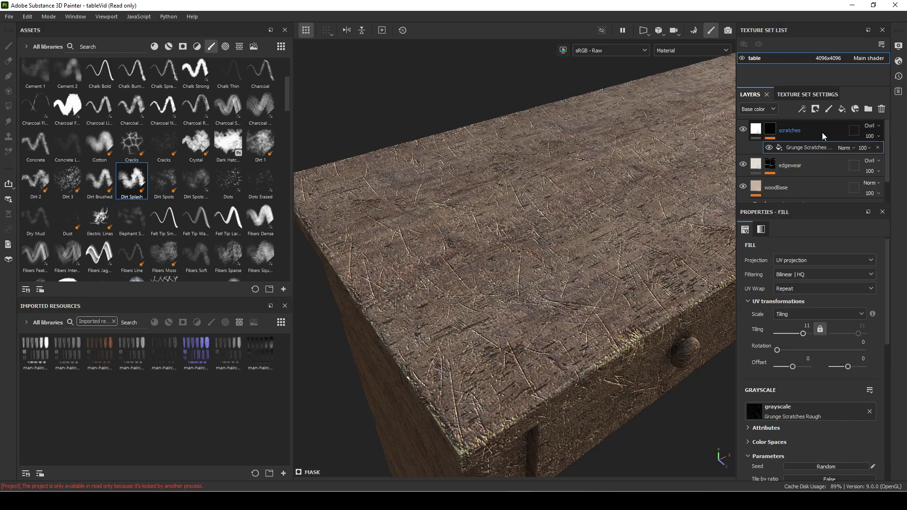
right_click(797, 147)
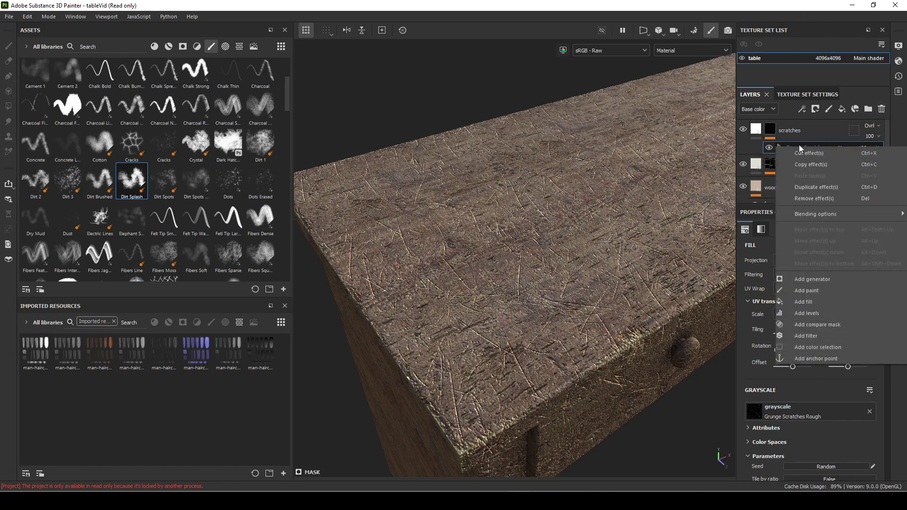
left_click(814, 301)
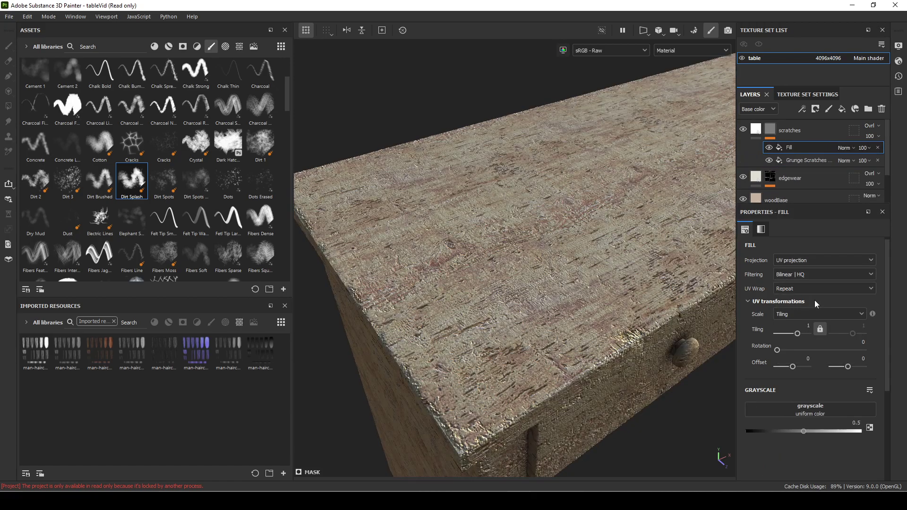
Search the grayscale resources for the new mask fill with the term "grunge".
left_click(806, 411)
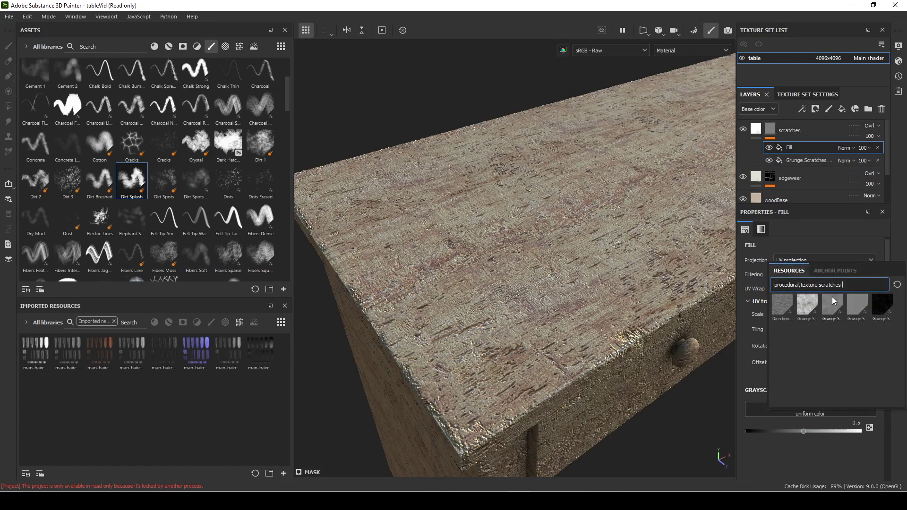
mouse_move(832, 297)
key("BackSpace")
key("BackSpace")
key("BackSpace")
key("BackSpace")
key("BackSpace")
key("BackSpace")
key("BackSpace")
key("BackSpace")
key("BackSpace")
key("BackSpace")
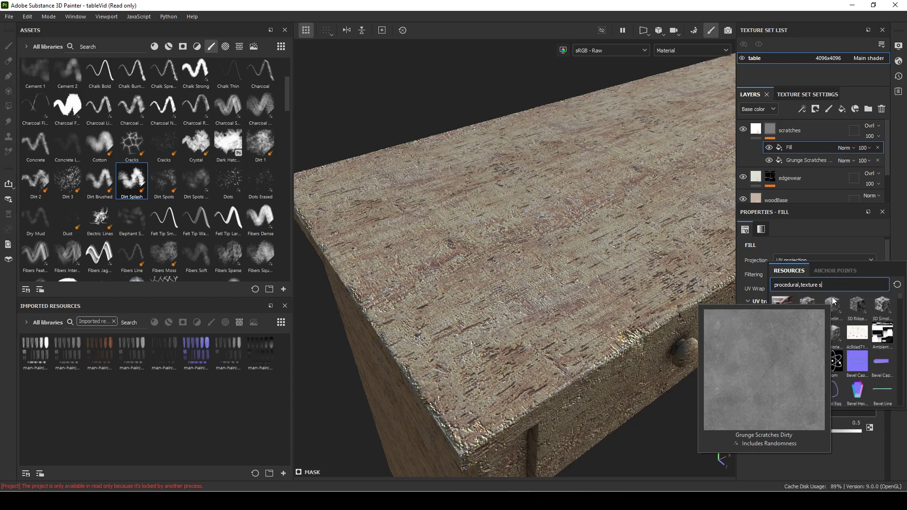
type("grunge")
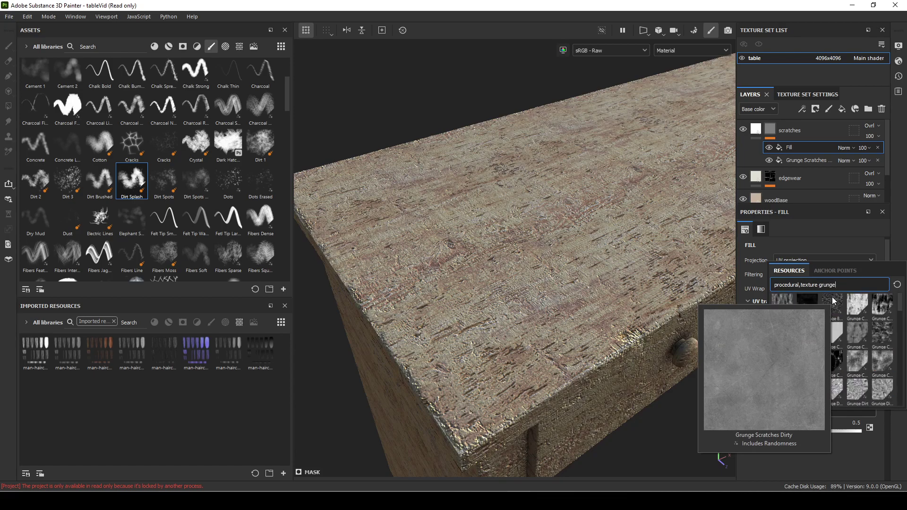
left_click(838, 413)
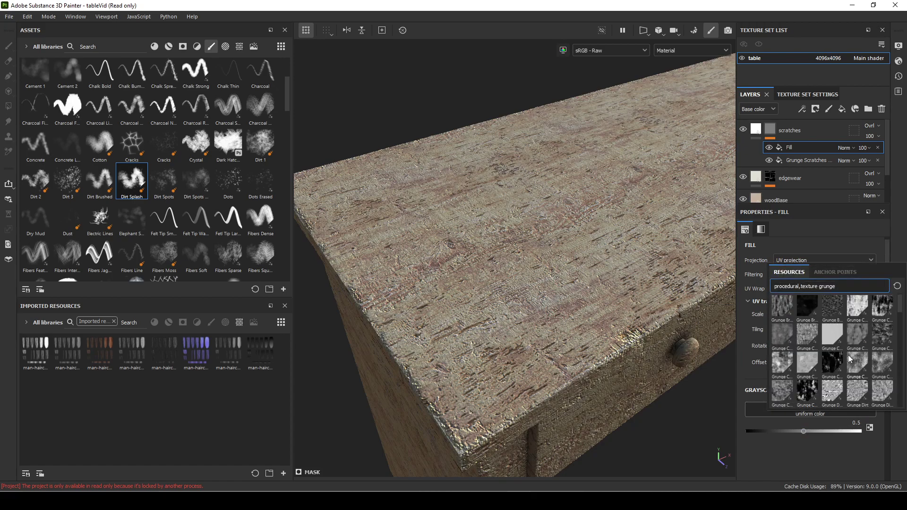
Browse the grunge textures and assign Grunge Dusty Powder Wide to the new mask fill.
scroll(849, 356, "down", 3)
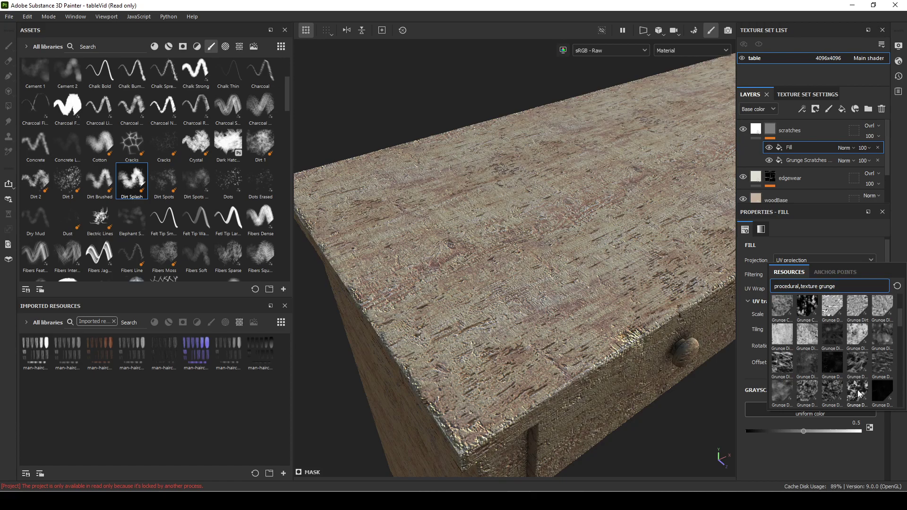
mouse_move(859, 393)
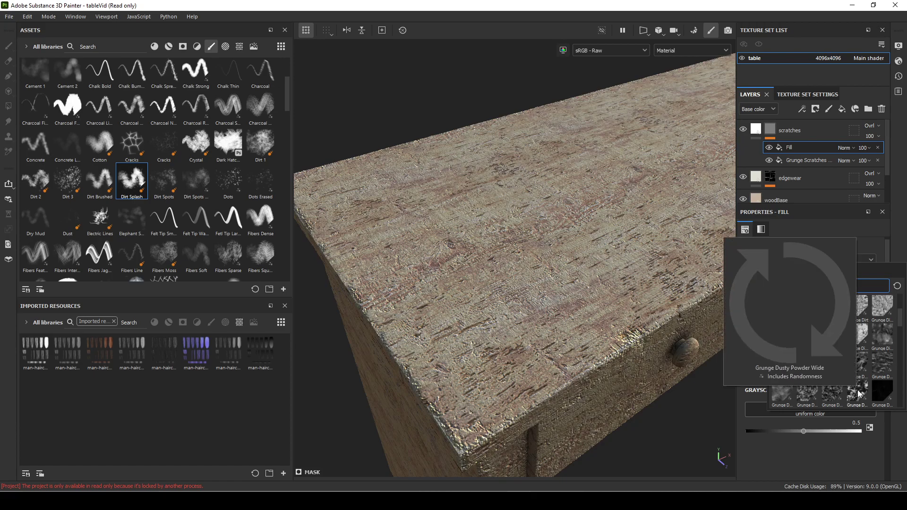
scroll(859, 393, "down", 3)
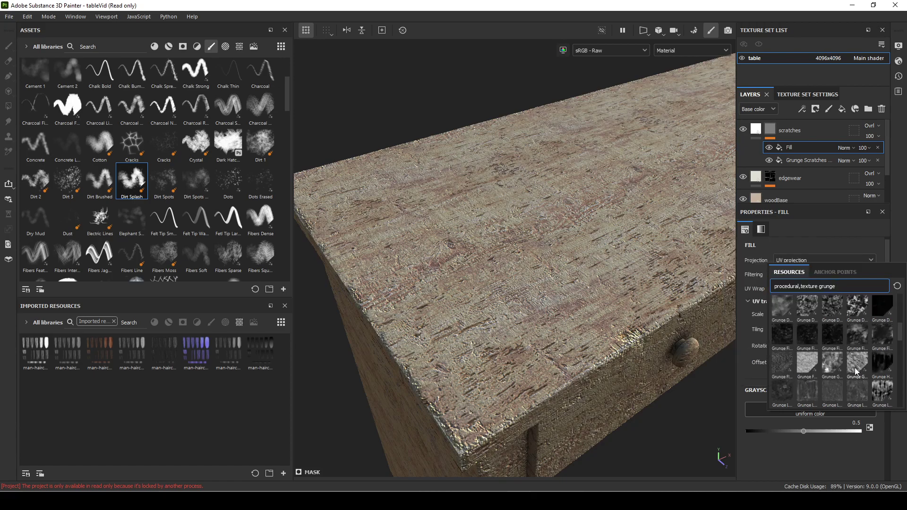
mouse_move(861, 318)
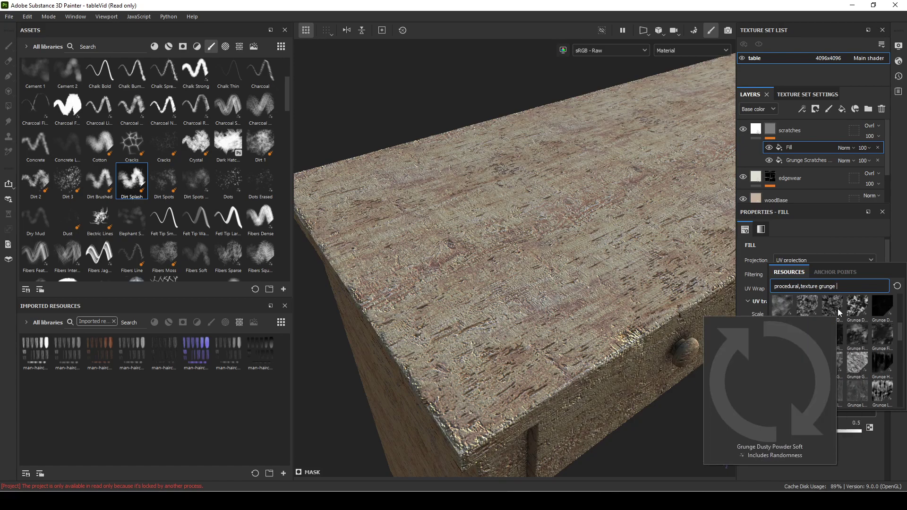
scroll(870, 365, "down", 3)
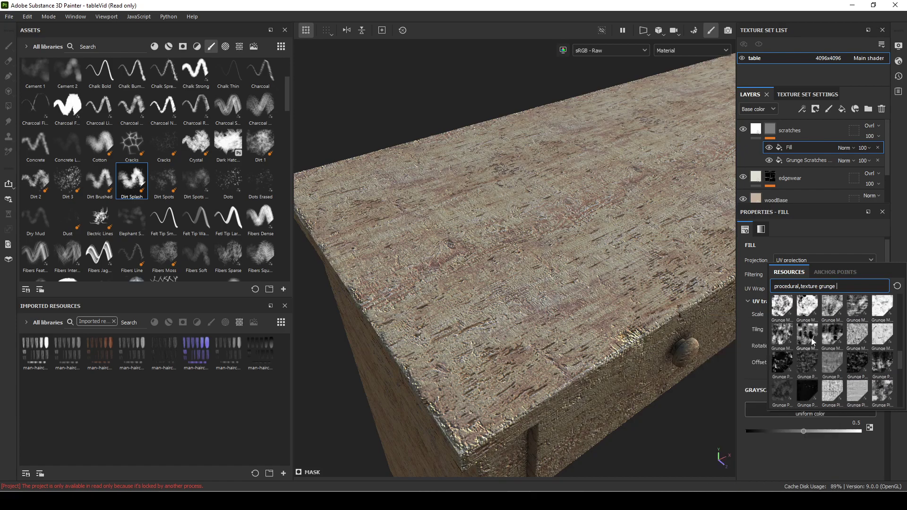
mouse_move(810, 368)
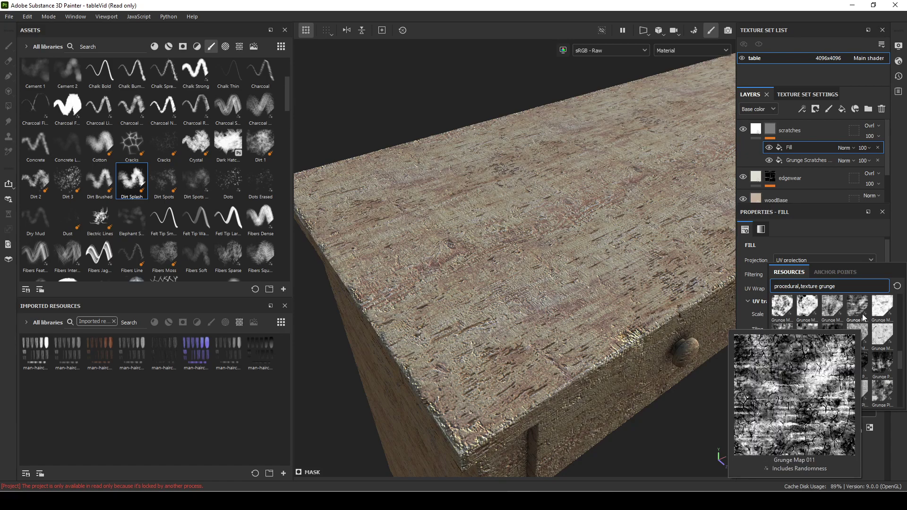
scroll(864, 366, "up", 2)
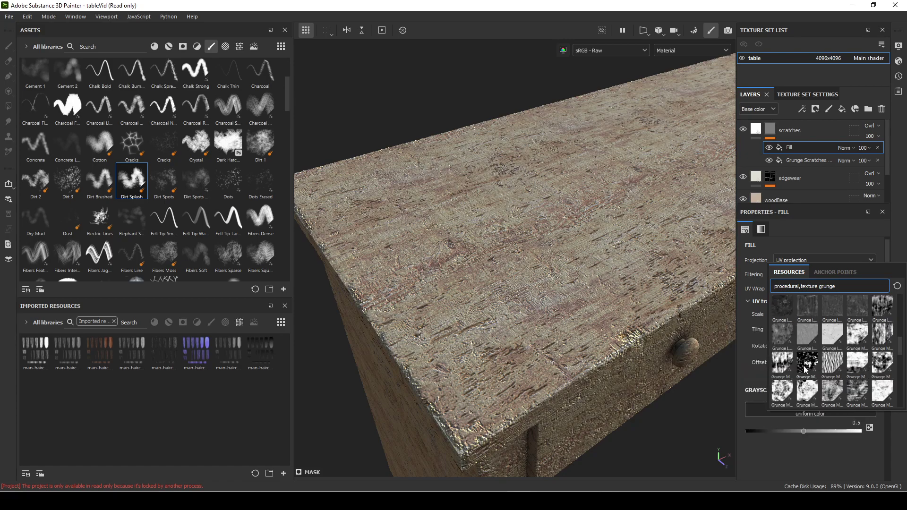
scroll(822, 368, "up", 2)
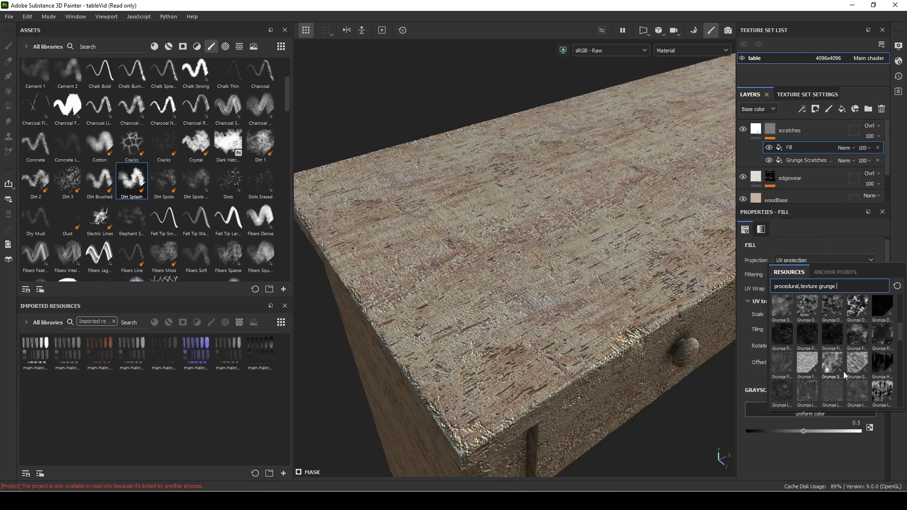
left_click(864, 308)
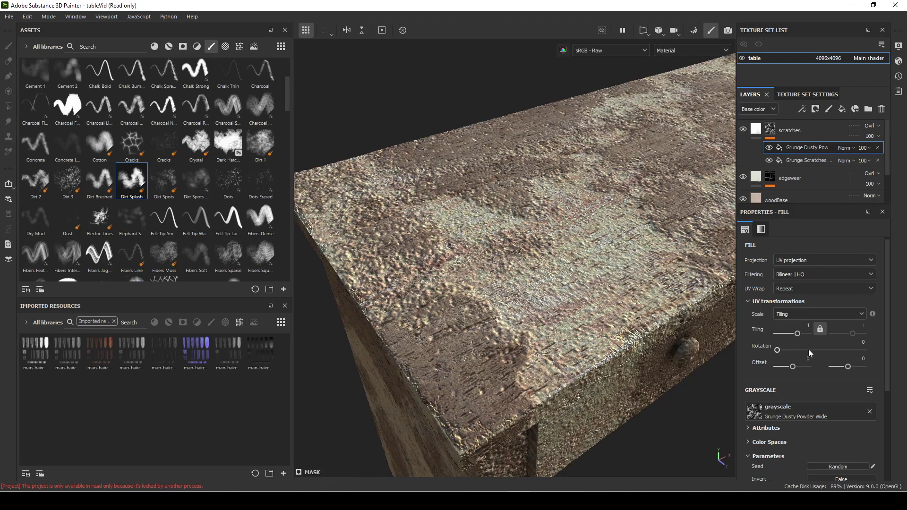
Set the UV tiling of the Grunge Dusty Powder Wide fill to 6.91.
left_click_drag(797, 334, 803, 334)
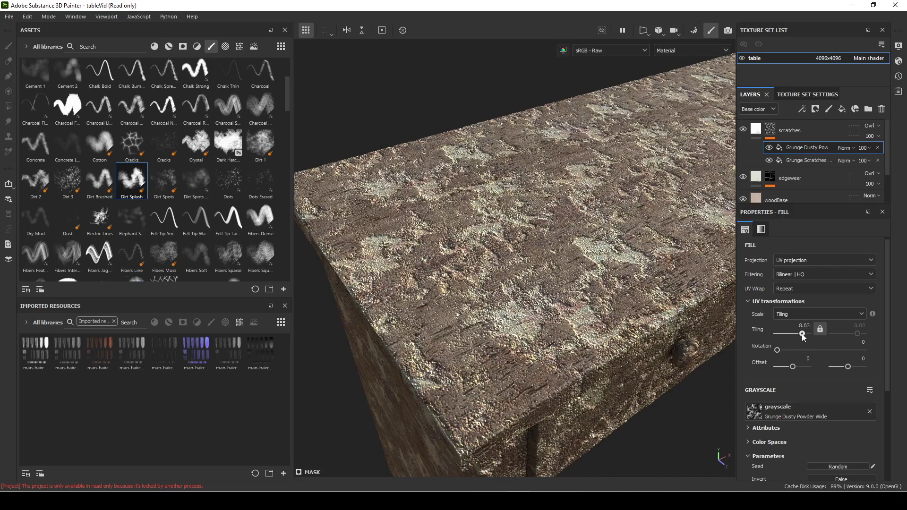
left_click_drag(803, 337, 803, 339)
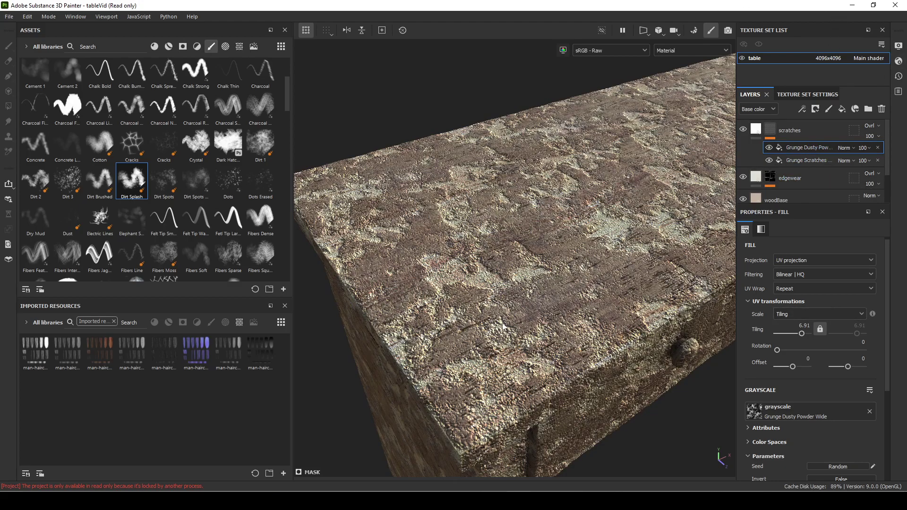
left_click_drag(534, 323, 608, 274, "alt")
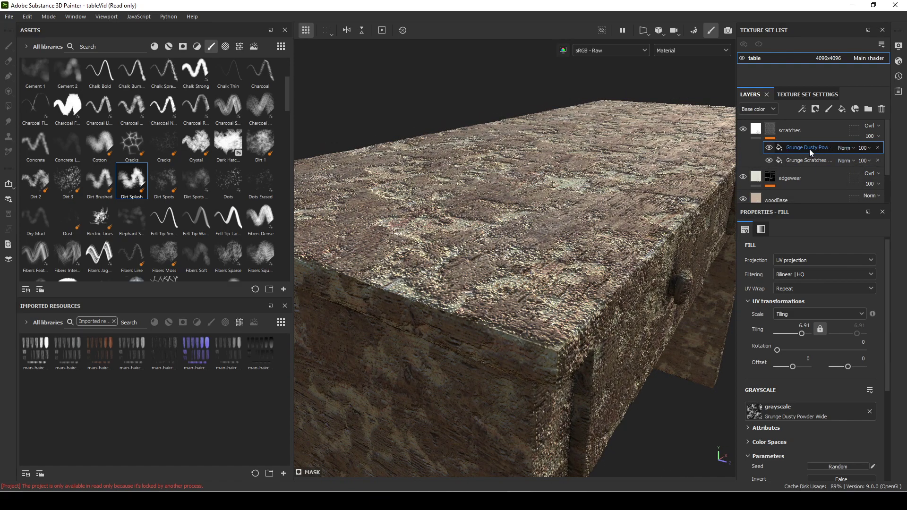
Set the blending mode of the Grunge Dusty Powder Wide fill to Multiply and inspect the broken-up scratches on the tabletop.
left_click(851, 147)
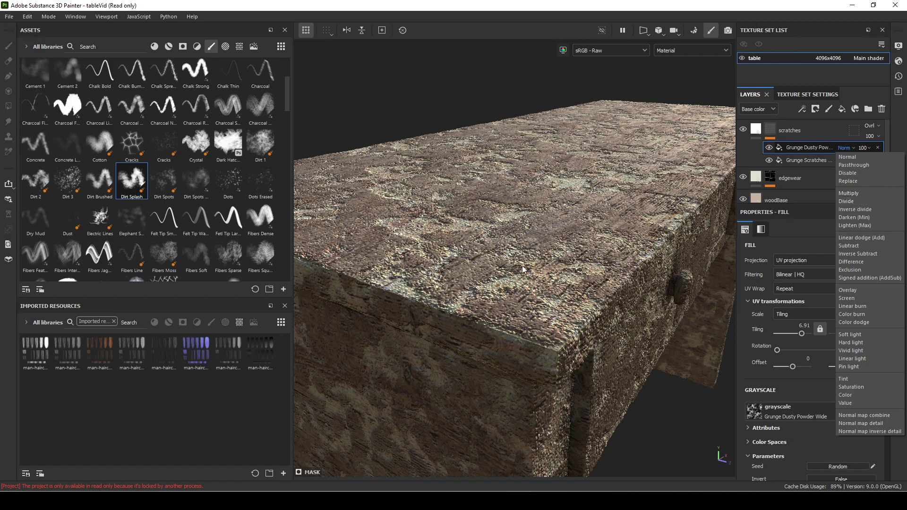
left_click(868, 192)
left_click_drag(692, 281, 683, 294, "alt")
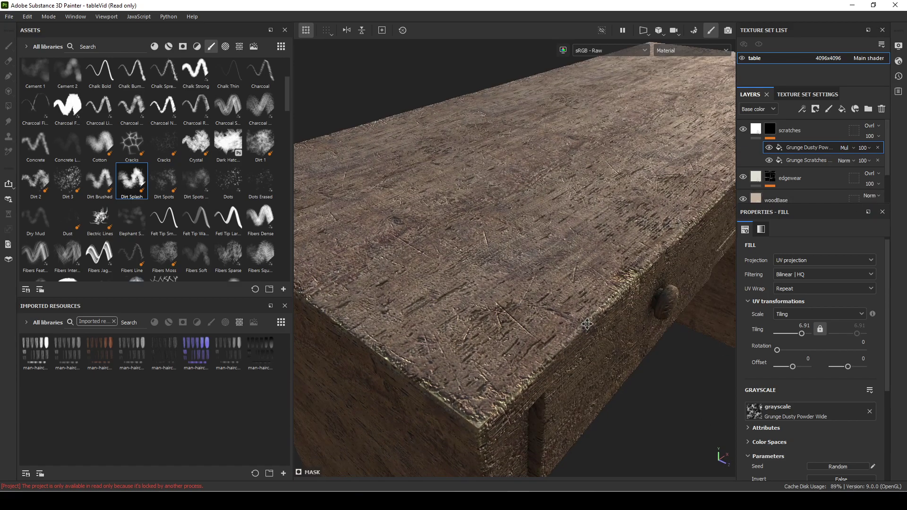
left_click_drag(561, 324, 604, 344, "alt")
middle_click_drag(604, 344, 643, 311, "alt")
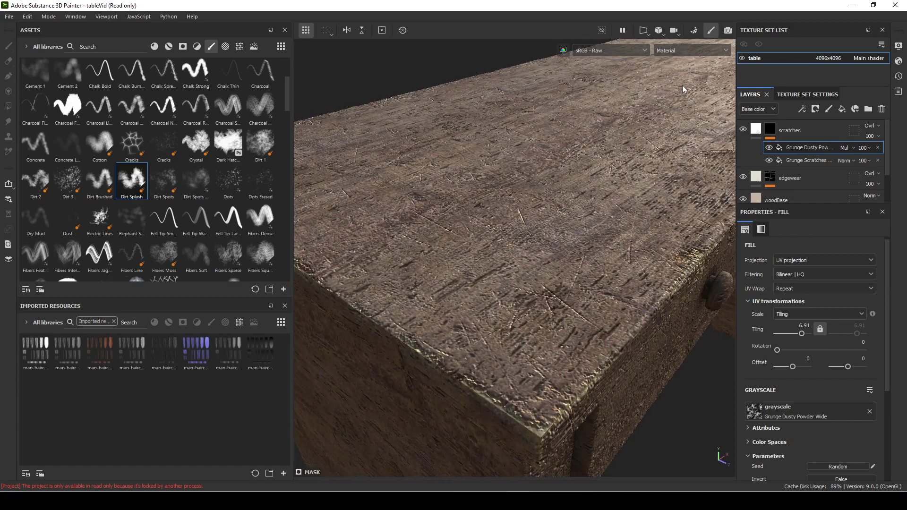
Display the mask in the viewport and set the contrast of Grunge Dusty Powder Wide to 0.64.
left_click(676, 51)
left_click(679, 151)
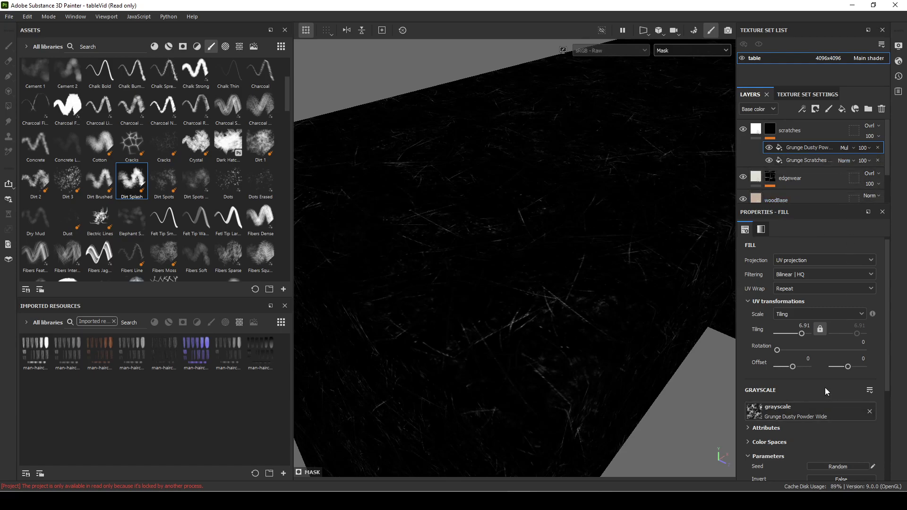
scroll(831, 392, "down", 5)
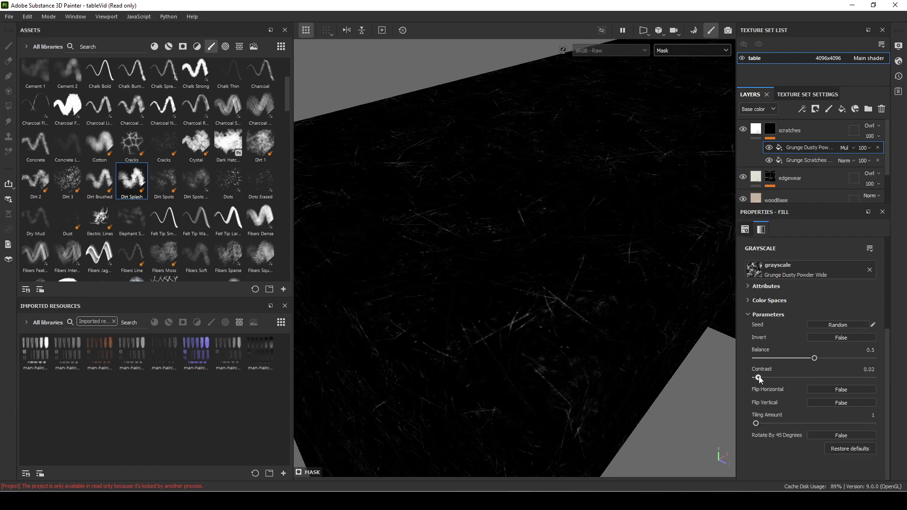
left_click_drag(759, 378, 830, 380)
Set the UV tiling of the Grunge Dusty Powder Wide fill to 3.47 and return the viewport to the Material display.
scroll(812, 313, "up", 3)
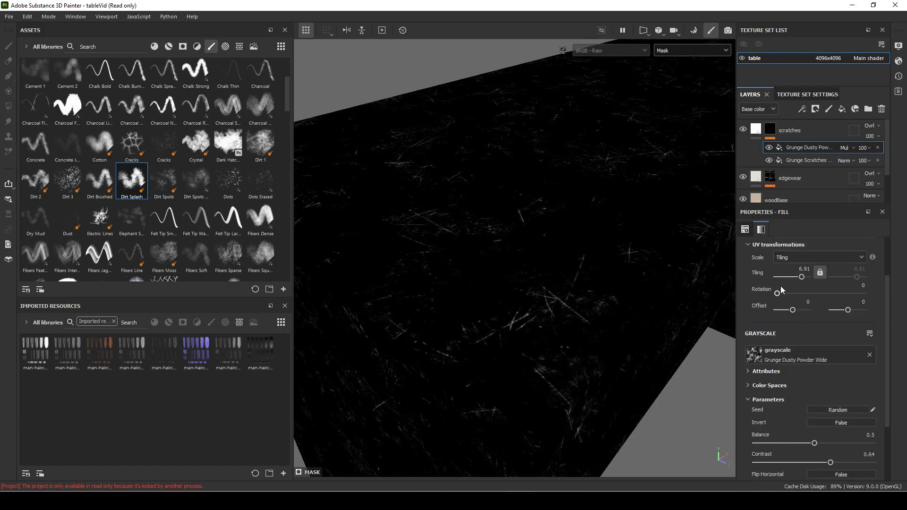
left_click_drag(802, 279, 801, 279)
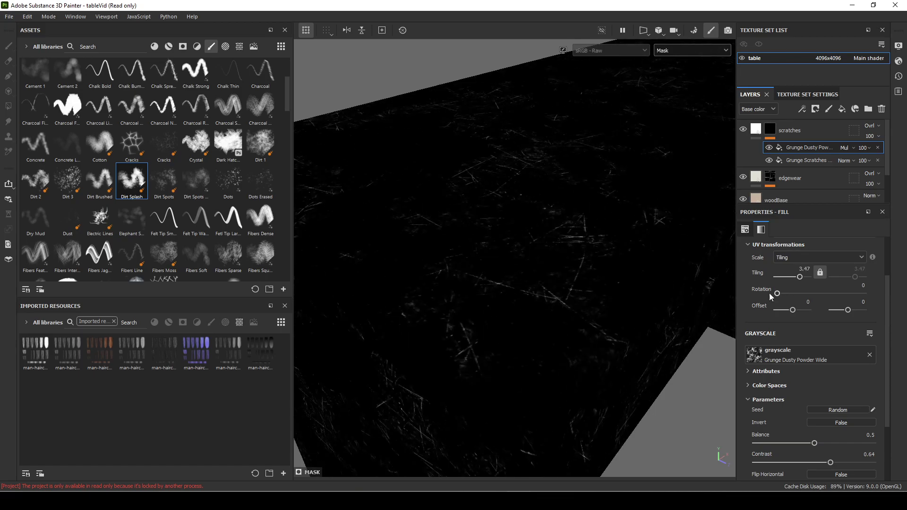
left_click_drag(581, 302, 369, 274, "alt")
middle_click_drag(368, 274, 124, 322, "alt")
left_click_drag(125, 321, 583, 348, "alt")
left_click(665, 50)
left_click(679, 73)
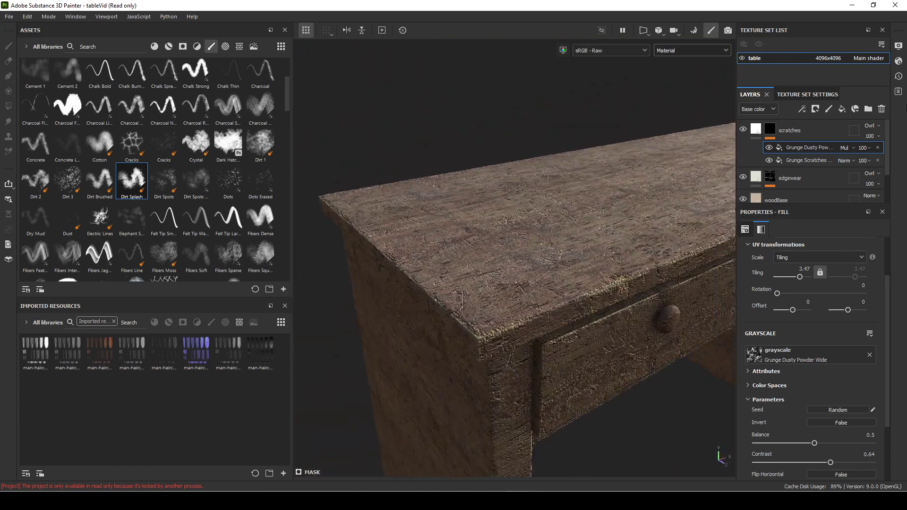
Add a paint effect above the Grunge Dusty Powder Wide fill in the scratches mask.
right_click(811, 147)
left_click(832, 289)
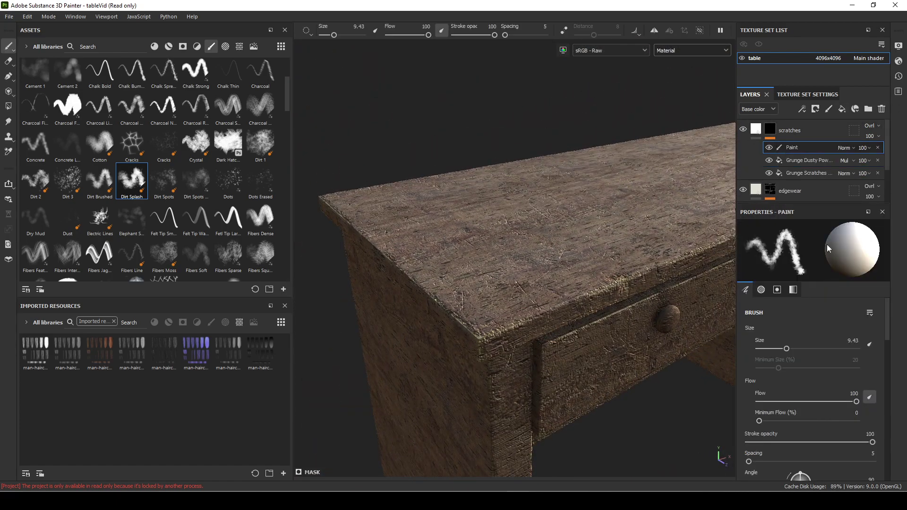
left_click_drag(491, 349, 502, 324, "alt")
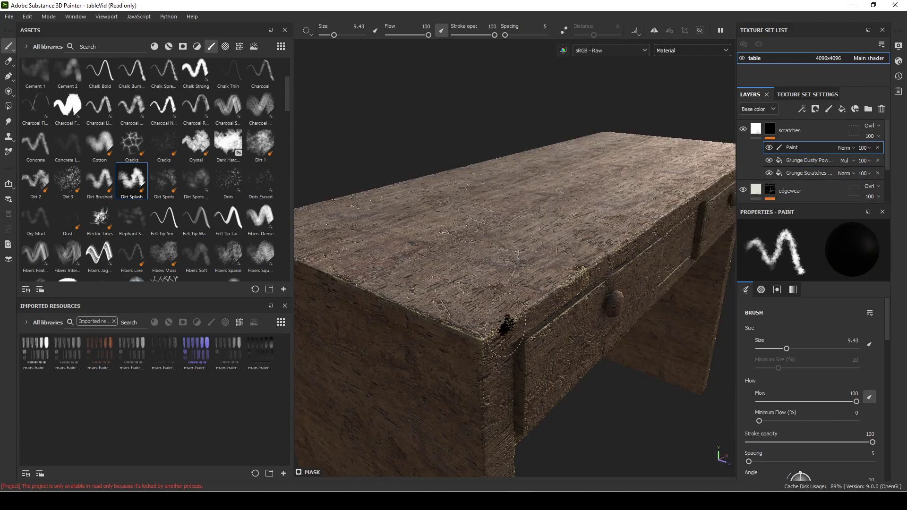
Enlarge the black Dirt Splash mask brush to size 21.83 for painting in the scratches mask.
key("bracketright")
key("bracketright")
key("bracketright")
key("bracketright")
key("bracketright")
key("bracketright")
key("bracketright")
key("bracketright")
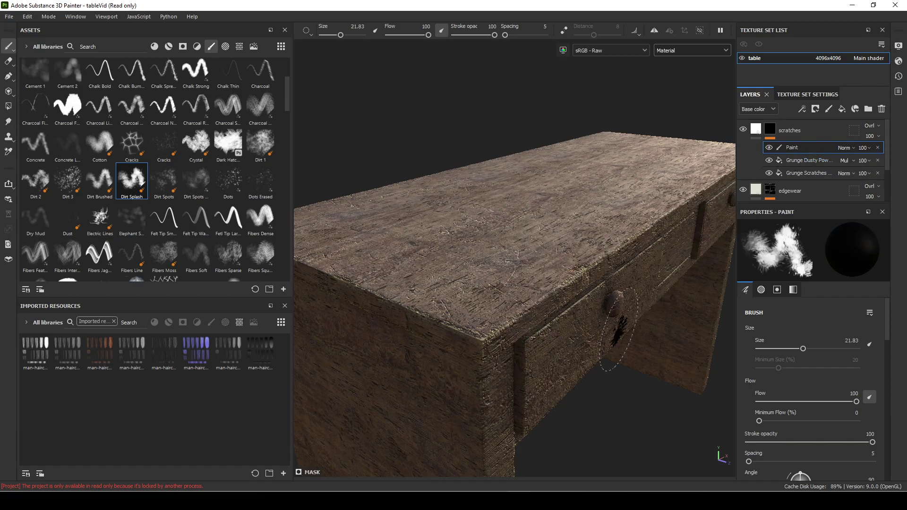
Examine the scratches across the table's corner, drawer front, tabletop and side panel from several angles.
middle_click_drag(510, 358, 532, 253, "alt")
left_click_drag(532, 254, 538, 386, "alt")
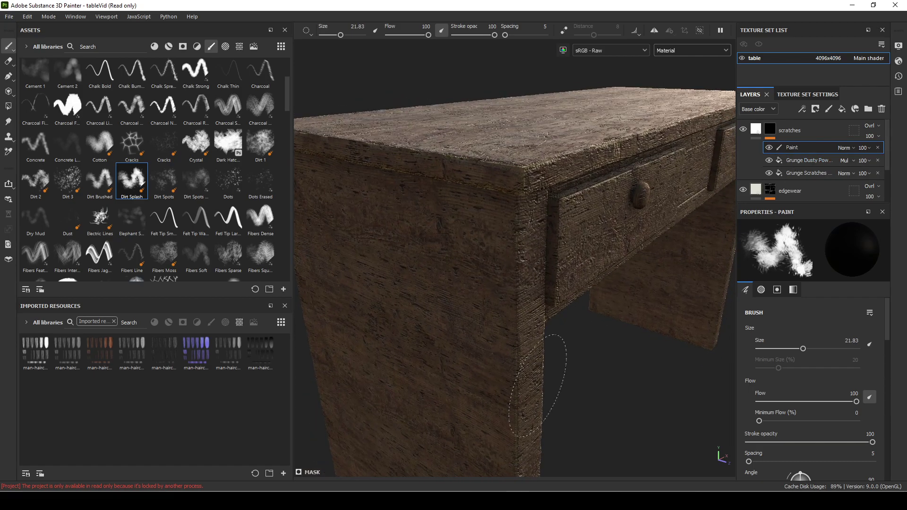
mouse_move(411, 327)
left_mouse_down("alt")
mouse_move(469, 378)
mouse_move(465, 401)
left_mouse_up("alt")
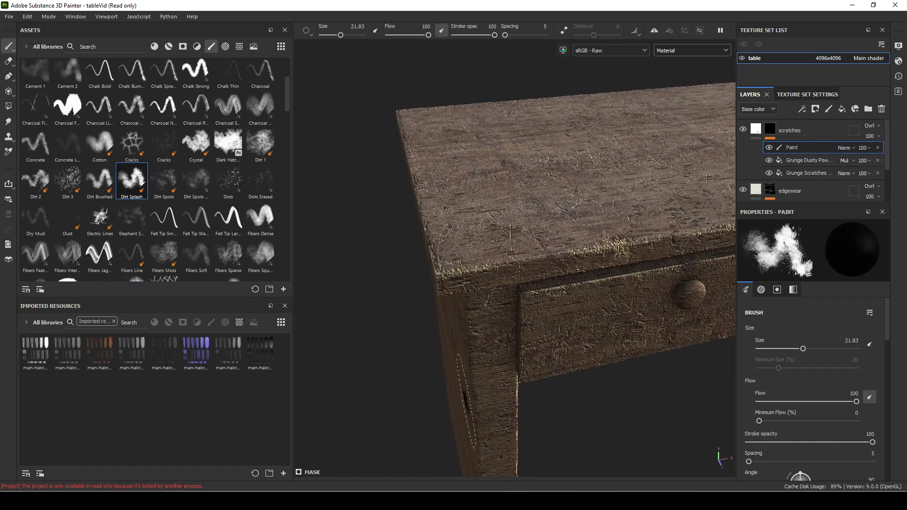
left_click_drag(577, 324, 567, 300, "alt")
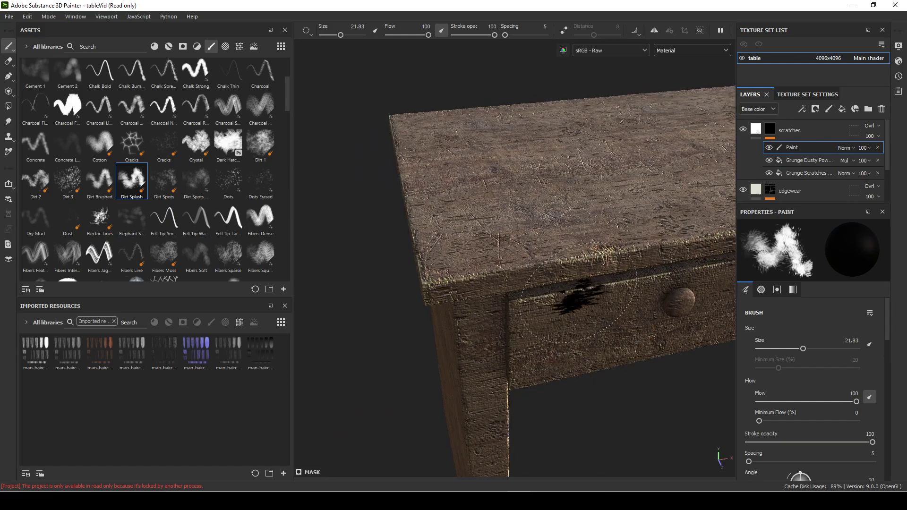
left_click_drag(668, 324, 476, 315, "alt")
middle_click_drag(476, 314, 172, 401, "alt")
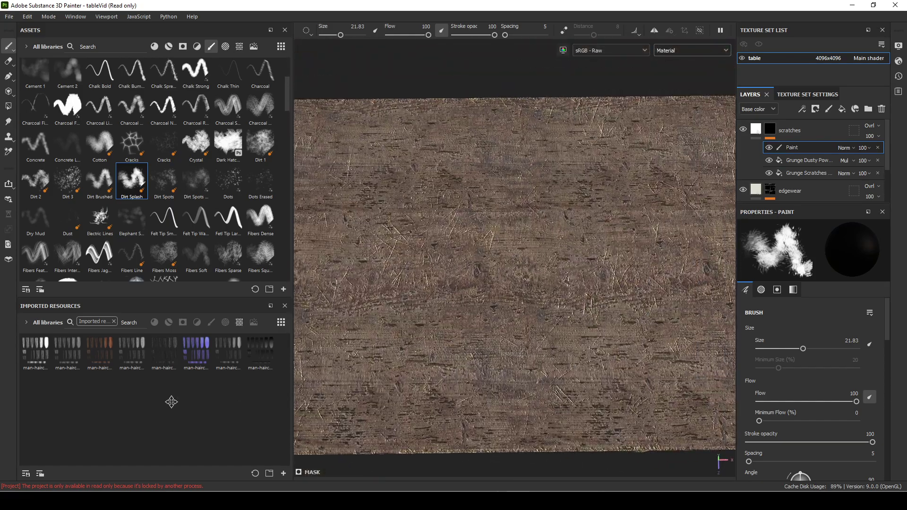
middle_click_drag(573, 338, 570, 388, "alt")
middle_click_drag(516, 152, 577, 201, "alt")
left_click_drag(521, 199, 499, 321, "alt")
right_click_drag(498, 321, 409, 326, "shift")
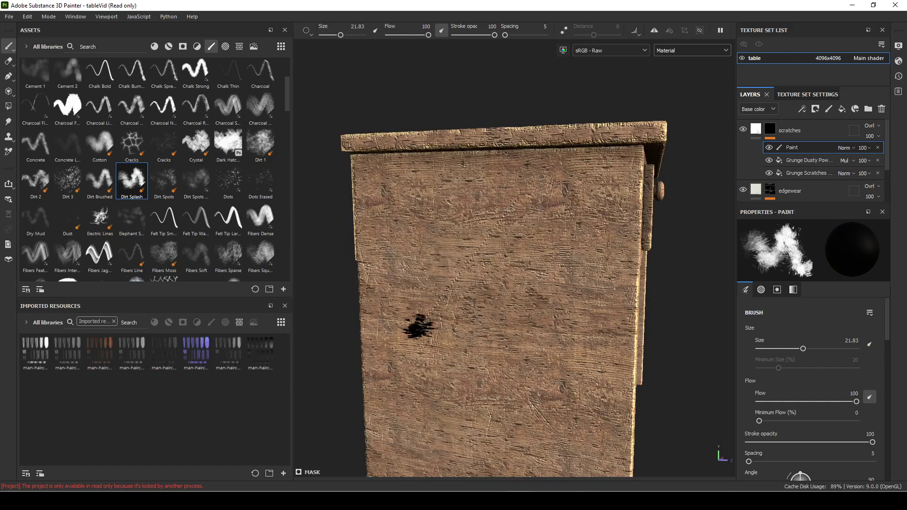
left_click_drag(419, 326, 440, 358, "alt")
mouse_move(520, 286)
left_mouse_down("alt")
mouse_move(527, 338)
mouse_move(547, 319)
mouse_move(533, 314)
mouse_move(553, 326)
mouse_move(502, 361)
mouse_move(450, 344)
mouse_move(456, 329)
mouse_move(502, 379)
mouse_move(622, 330)
mouse_move(658, 254)
mouse_move(573, 324)
mouse_move(540, 326)
mouse_move(589, 318)
mouse_move(496, 312)
mouse_move(610, 280)
mouse_move(551, 331)
mouse_move(560, 365)
mouse_move(640, 366)
left_mouse_up("alt")
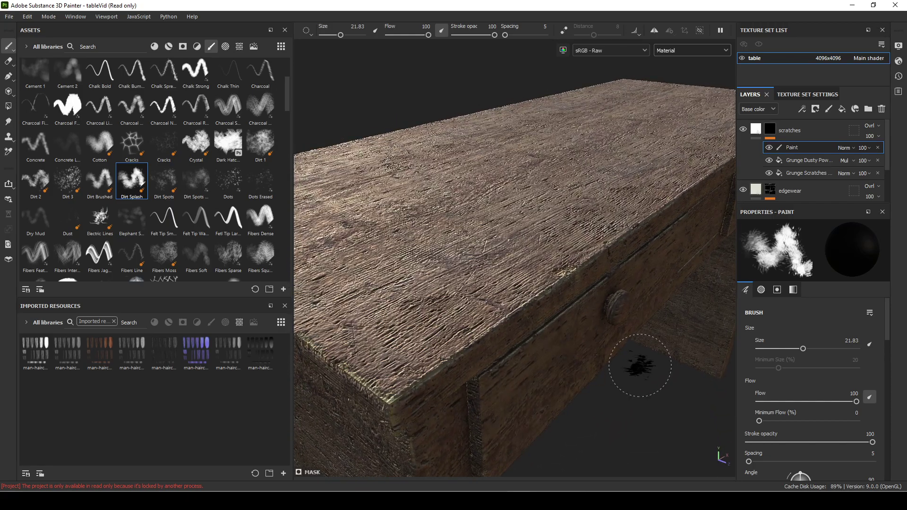